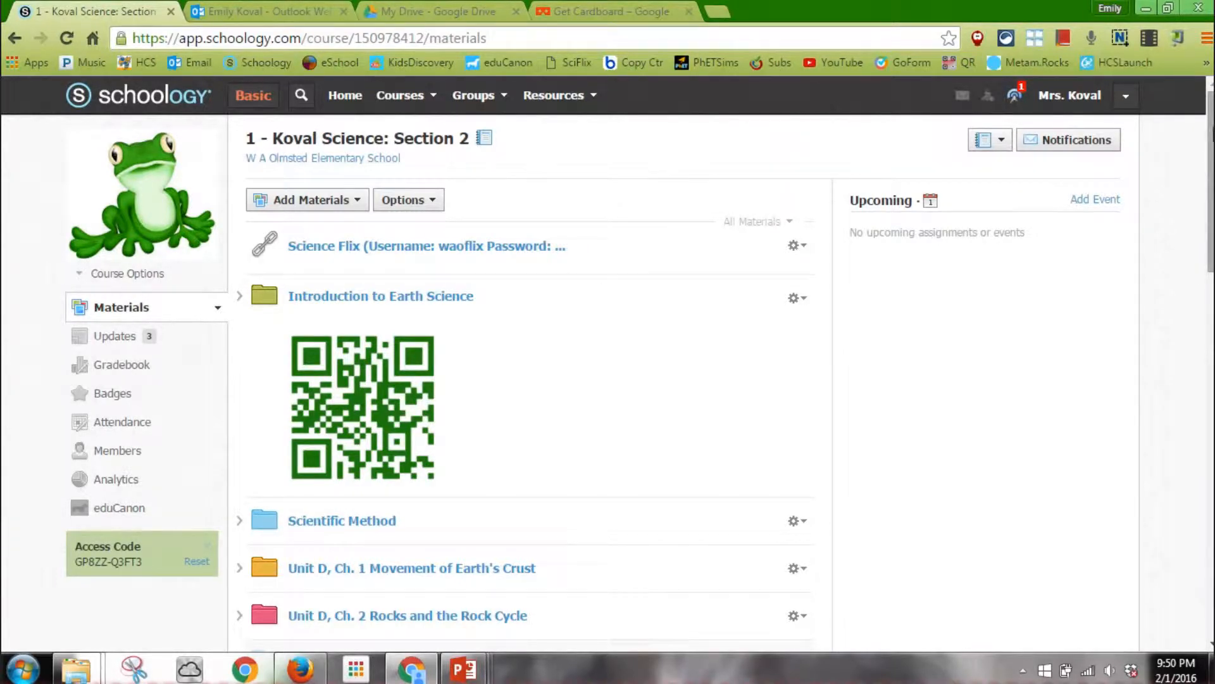
Step: Open the Fifth Grade Science - Friction folder in the course materials
{"action": "scroll", "coordinate": [607, 367], "scroll_direction": "down", "scroll_amount": 12}
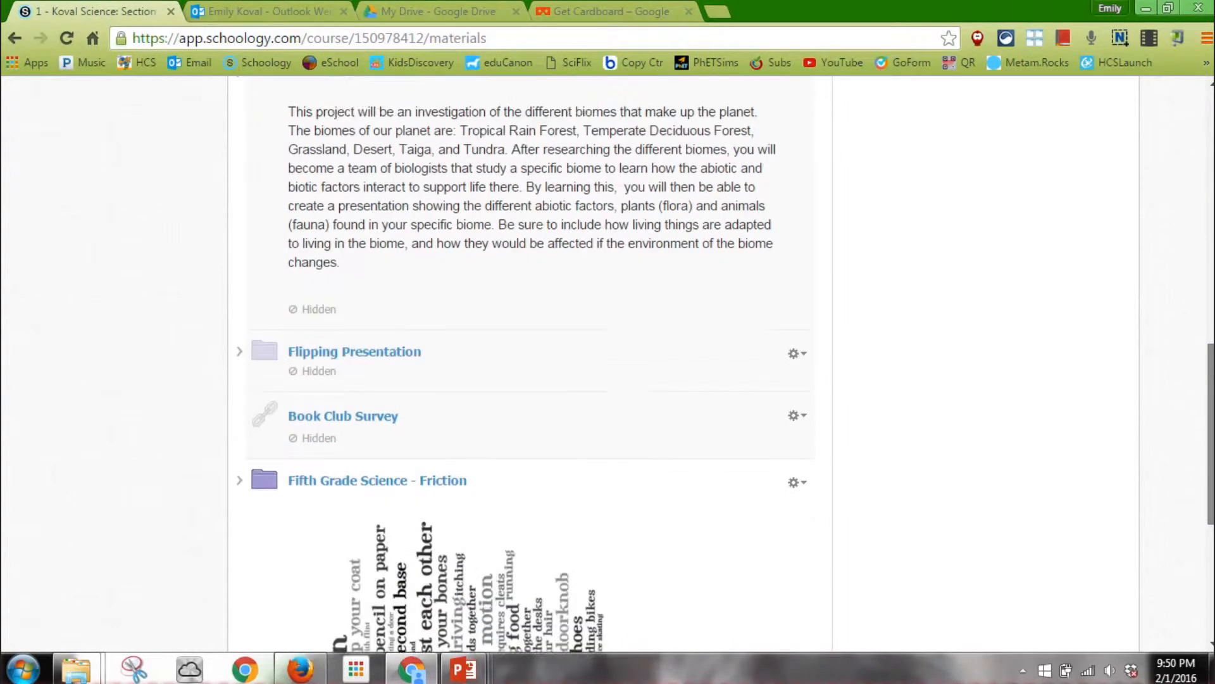
{"action": "scroll", "coordinate": [460, 315], "scroll_direction": "down", "scroll_amount": 3}
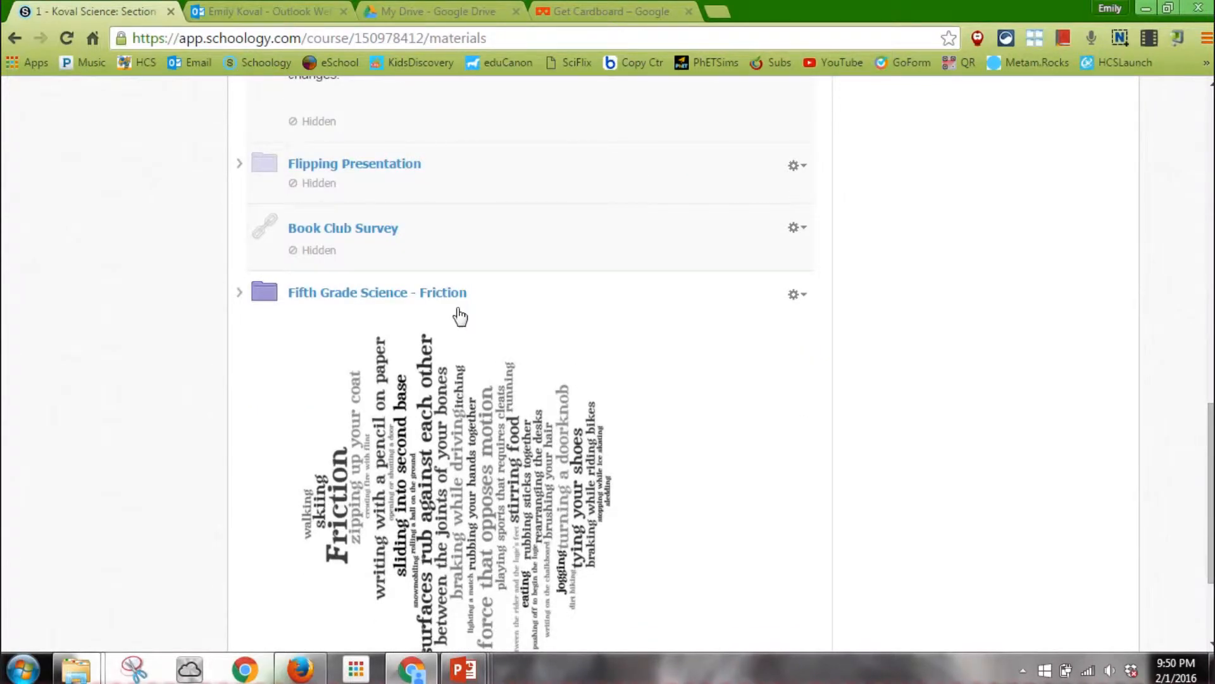
{"action": "left_click", "coordinate": [392, 293]}
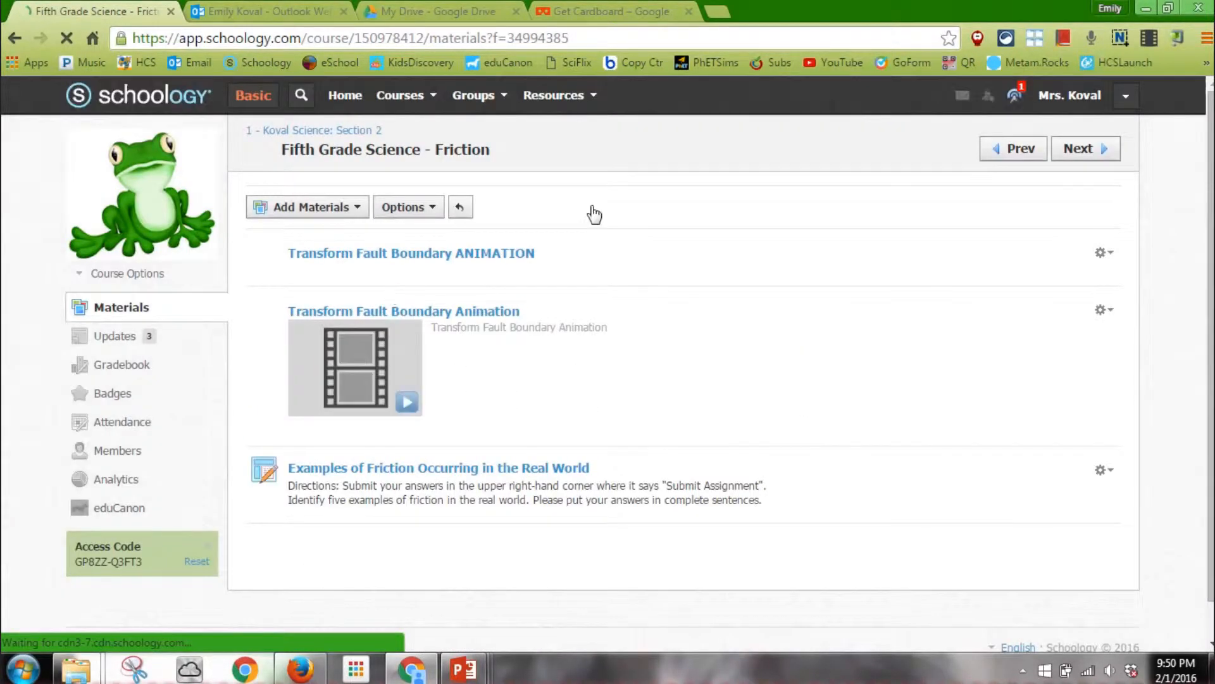
Step: Start a new discussion in the folder and title it "What do you think causes friction to occur?"
{"action": "left_click", "coordinate": [323, 212]}
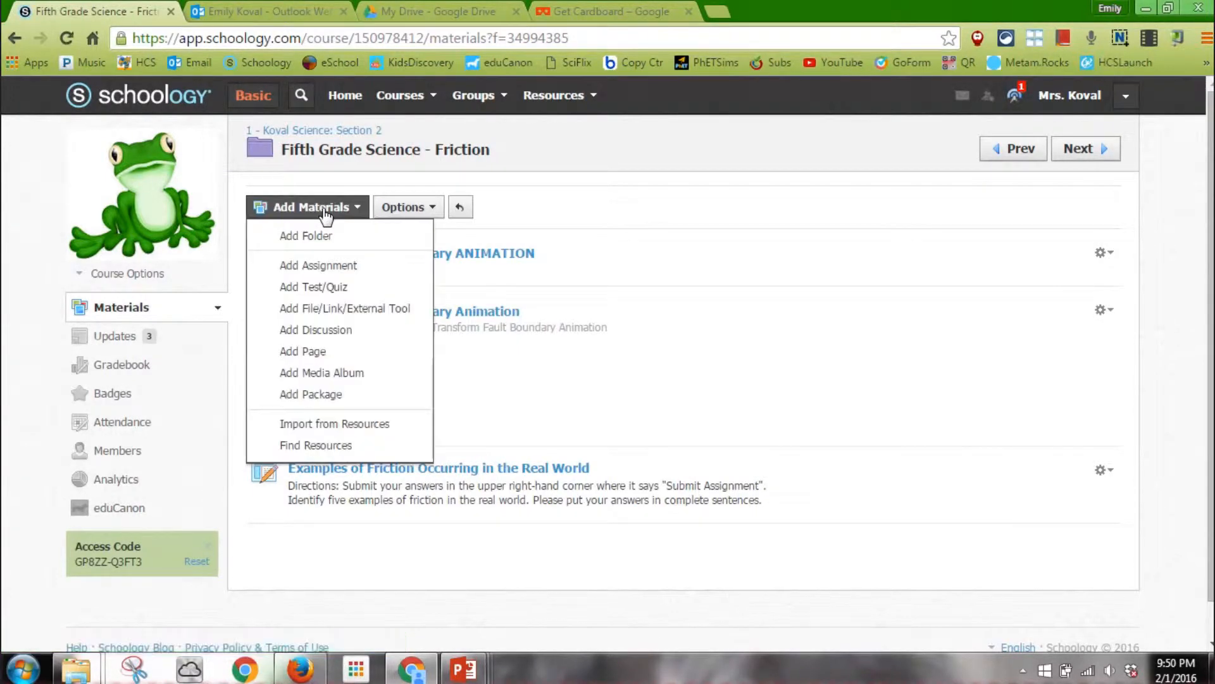
{"action": "left_click", "coordinate": [314, 331]}
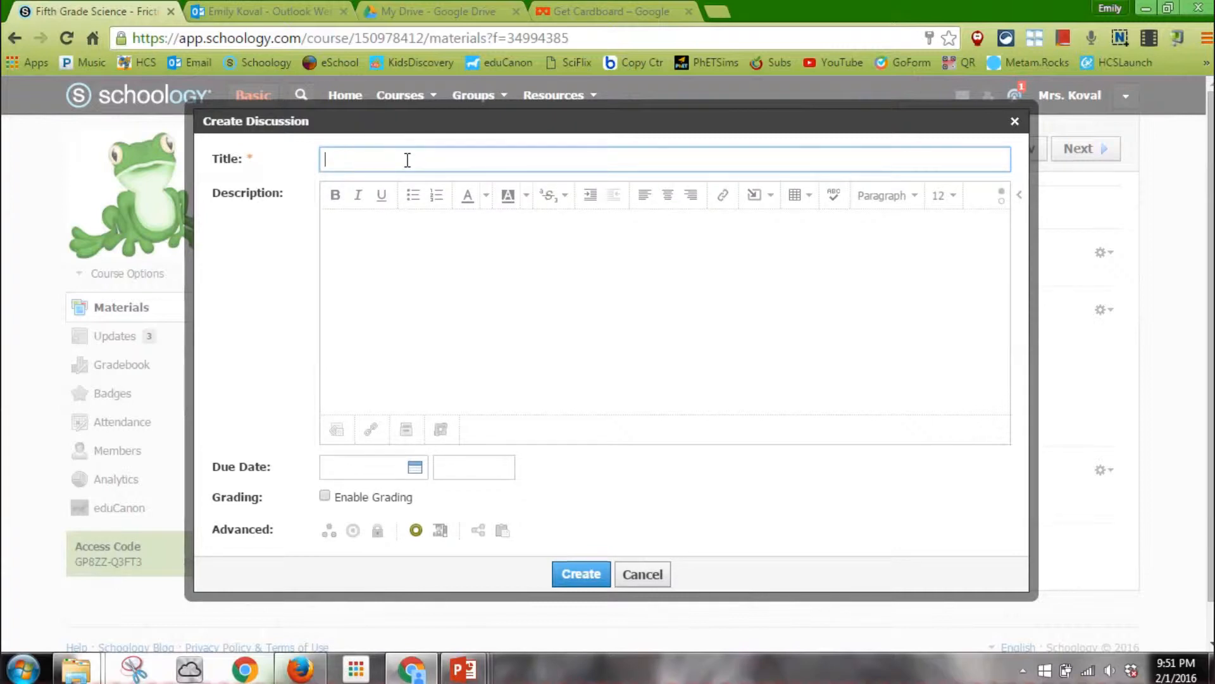
{"action": "type", "text": "What do you think causes "}
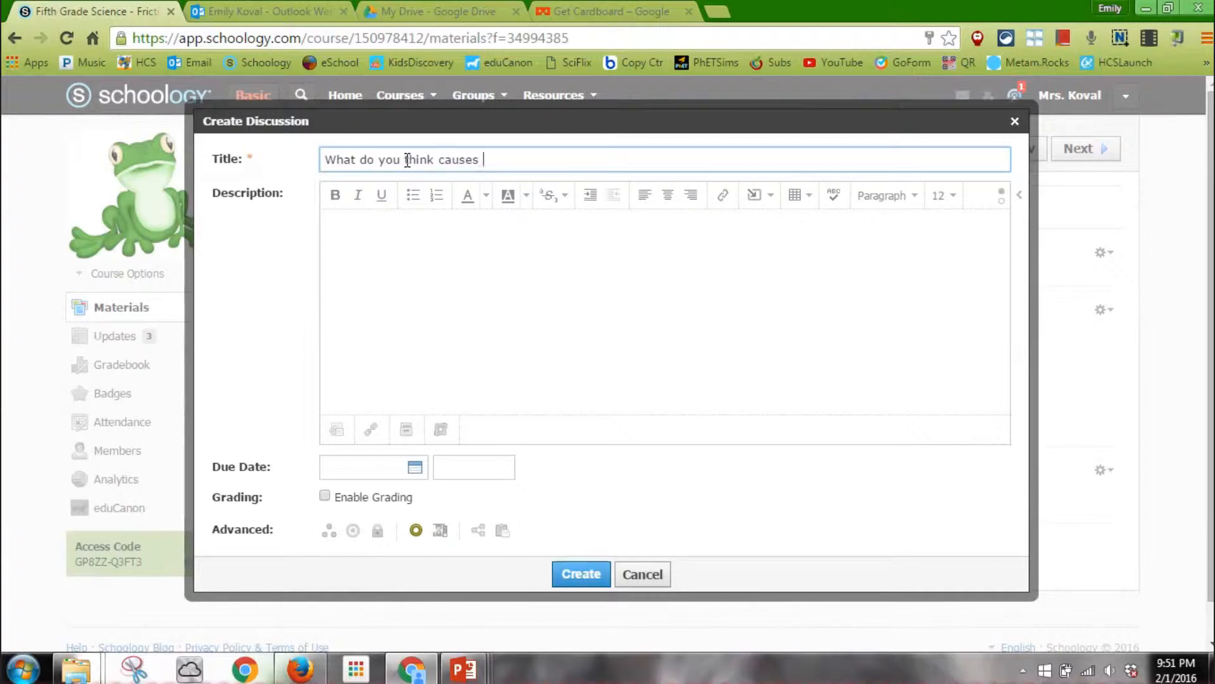
{"action": "type", "text": "friction to occur?"}
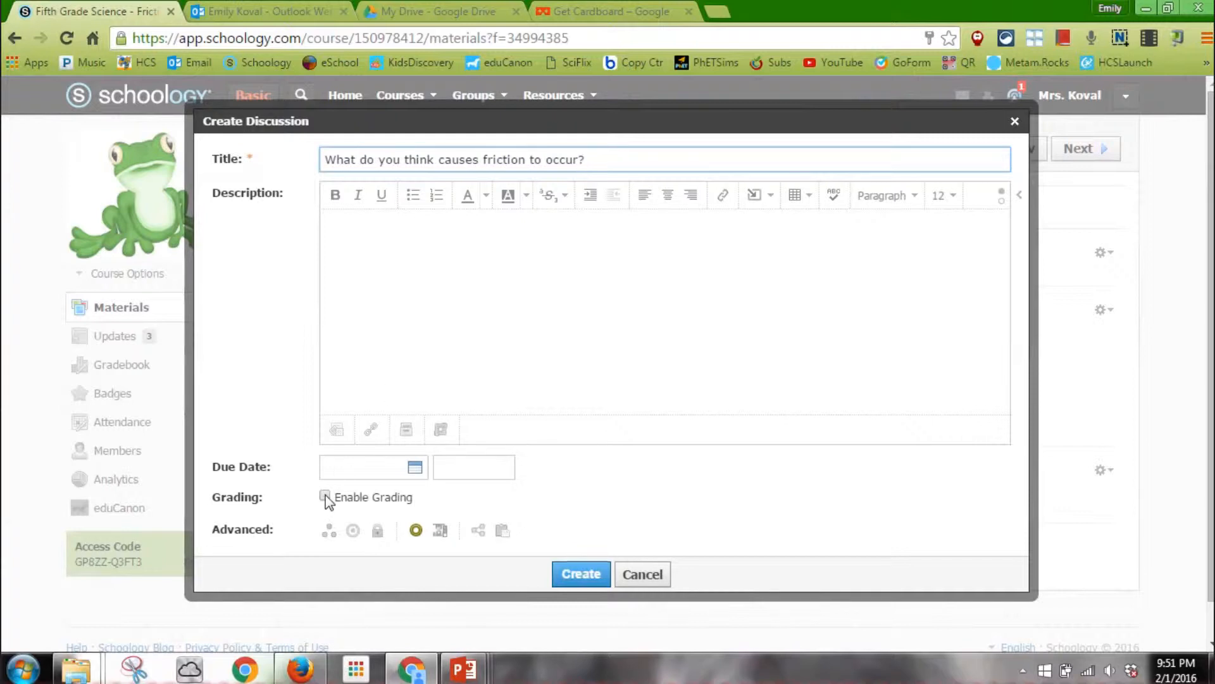
Step: Enter the discussion description "Post your own thought. Then comment appropriately for two other classmates' comments."
{"action": "left_click", "coordinate": [443, 271]}
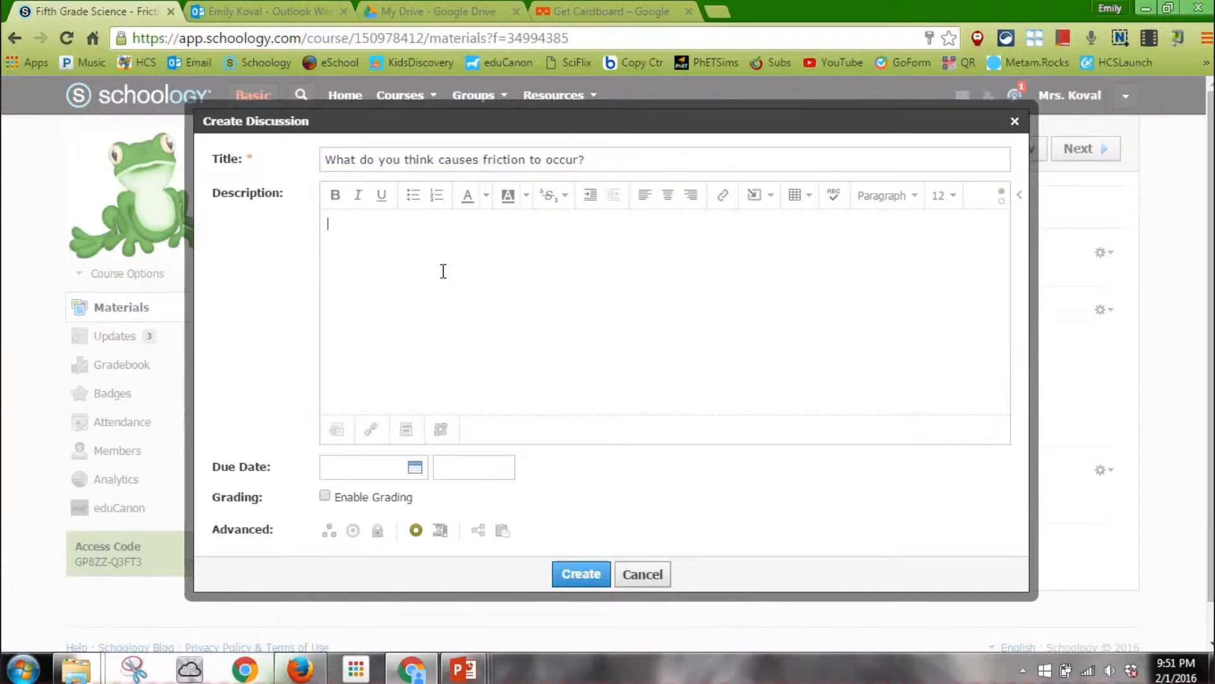
{"action": "type", "text": "Post your own thought"}
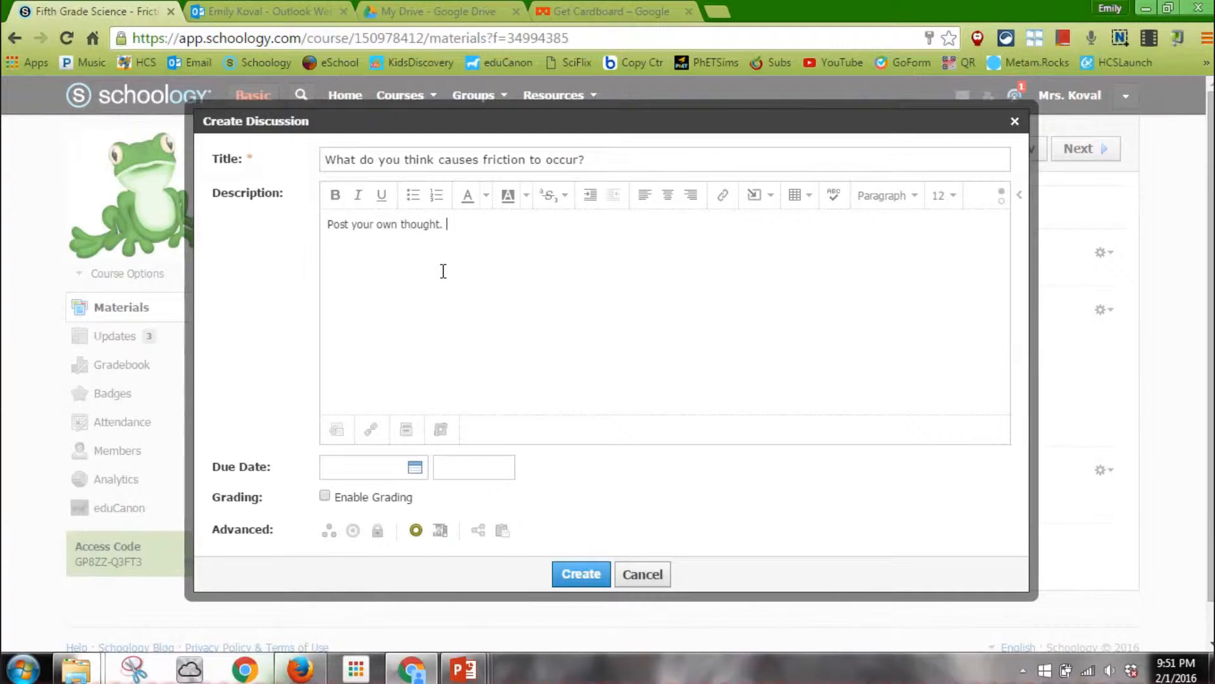
{"action": "type", "text": ". Then comment appropriately"}
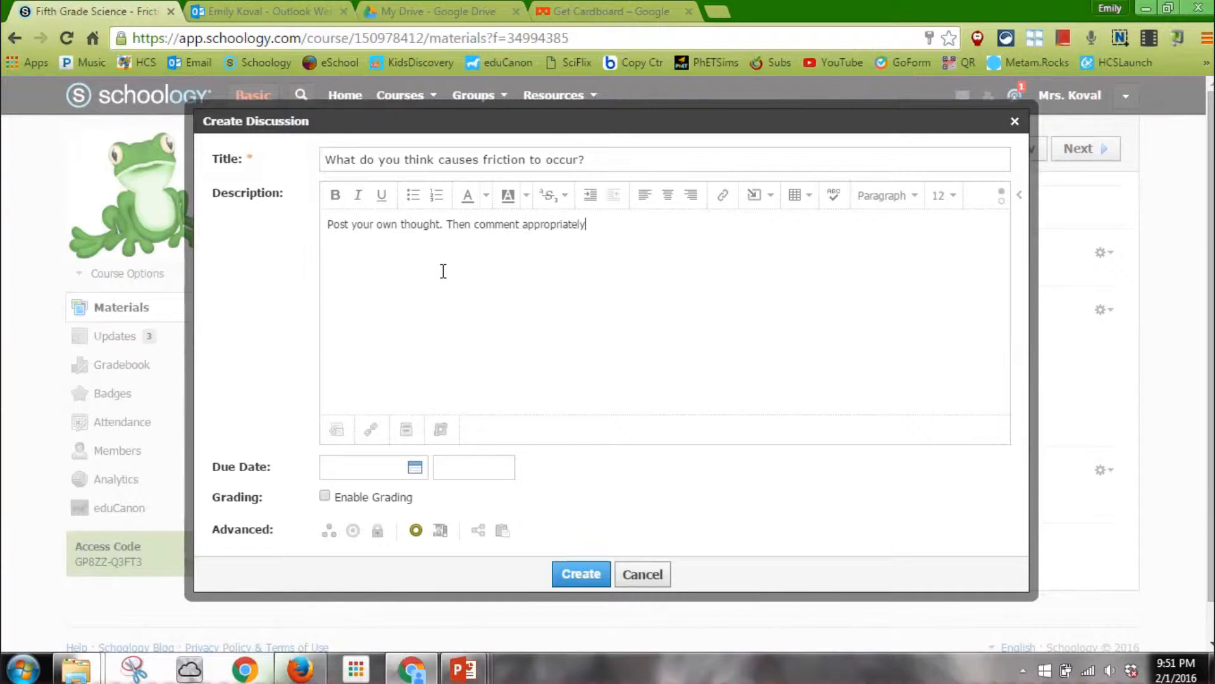
{"action": "type", "text": "for two other"}
{"action": "key", "text": "BackSpace"}
{"action": "key", "text": "BackSpace"}
{"action": "key", "text": "BackSpace"}
{"action": "key", "text": "BackSpace"}
{"action": "key", "text": "BackSpace"}
{"action": "key", "text": "BackSpace"}
{"action": "key", "text": "BackSpace"}
{"action": "key", "text": "BackSpace"}
{"action": "key", "text": "BackSpace"}
{"action": "key", "text": "BackSpace"}
{"action": "type", "text": "two other classmate'"}
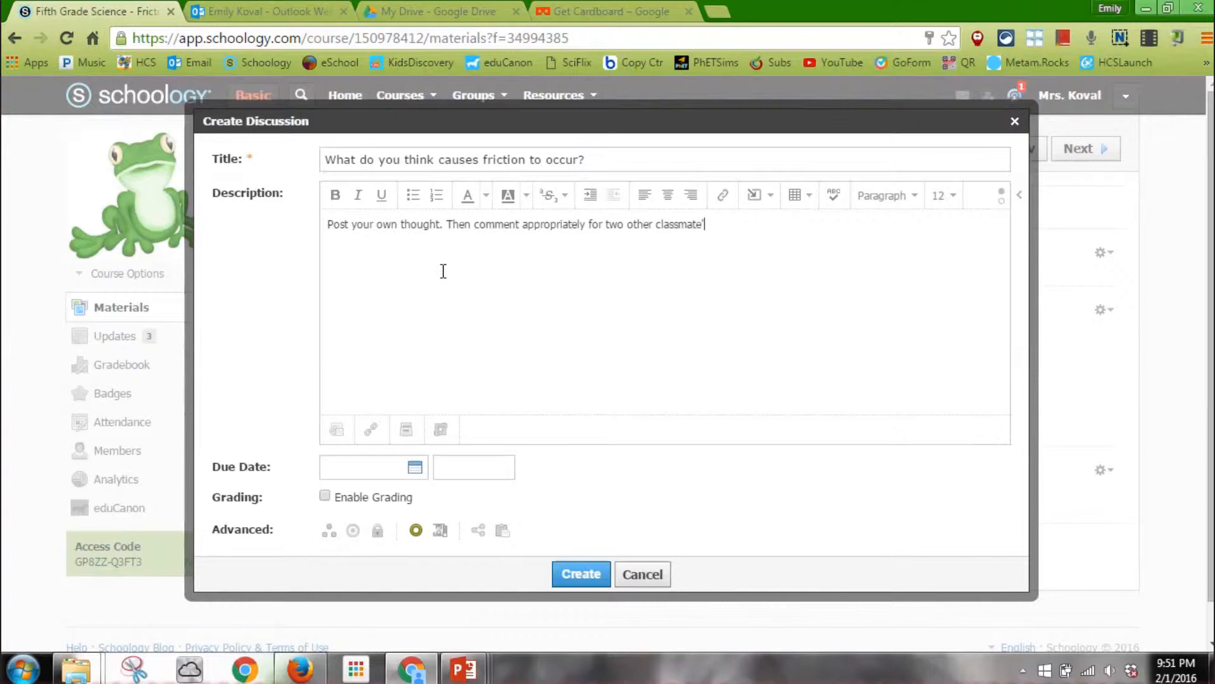
{"action": "type", "text": "s "}
{"action": "type", "text": "s' comments."}
Step: Set the font size of the whole description text to 16
{"action": "left_click_drag", "start_coordinate": [765, 225], "coordinate": [431, 225]}
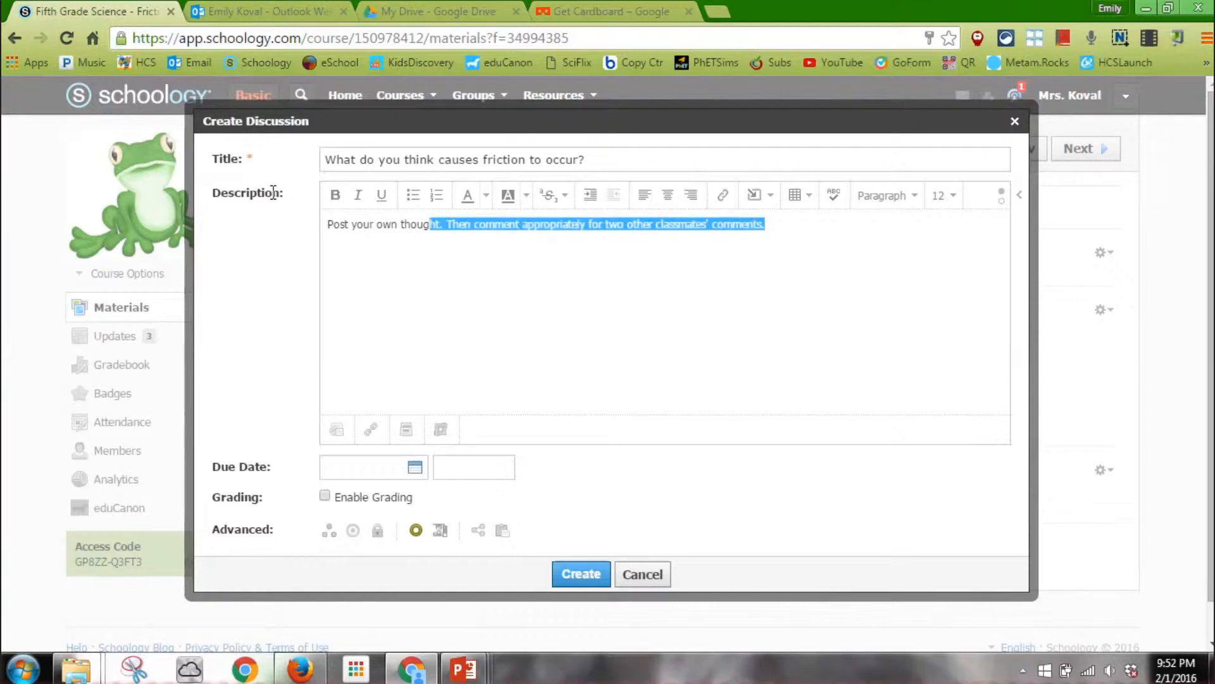
{"action": "left_click_drag", "start_coordinate": [273, 193], "coordinate": [257, 195]}
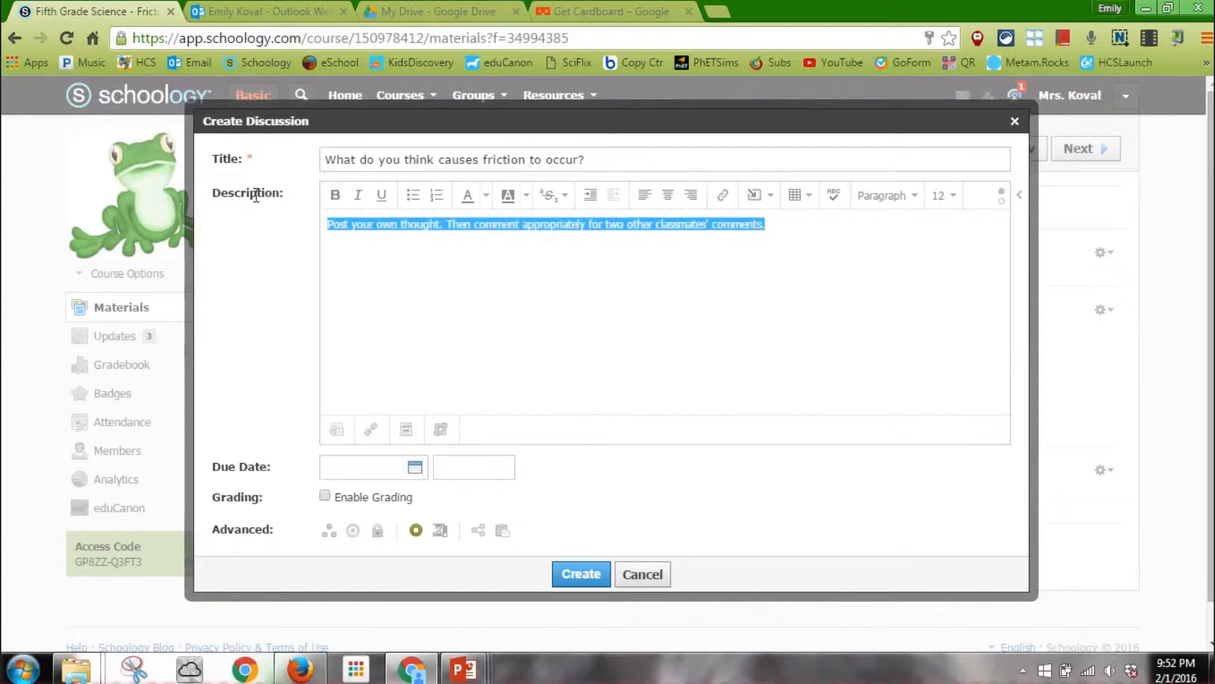
{"action": "left_click", "coordinate": [931, 202]}
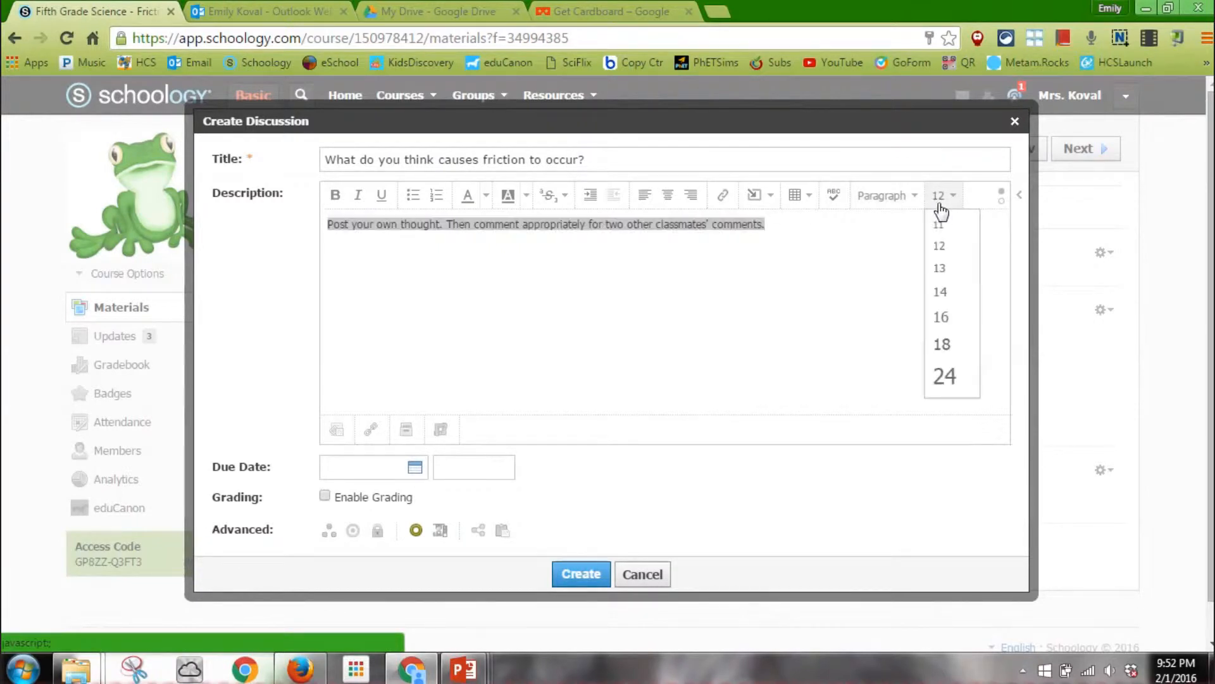
{"action": "left_click", "coordinate": [945, 318]}
{"action": "left_click", "coordinate": [828, 316]}
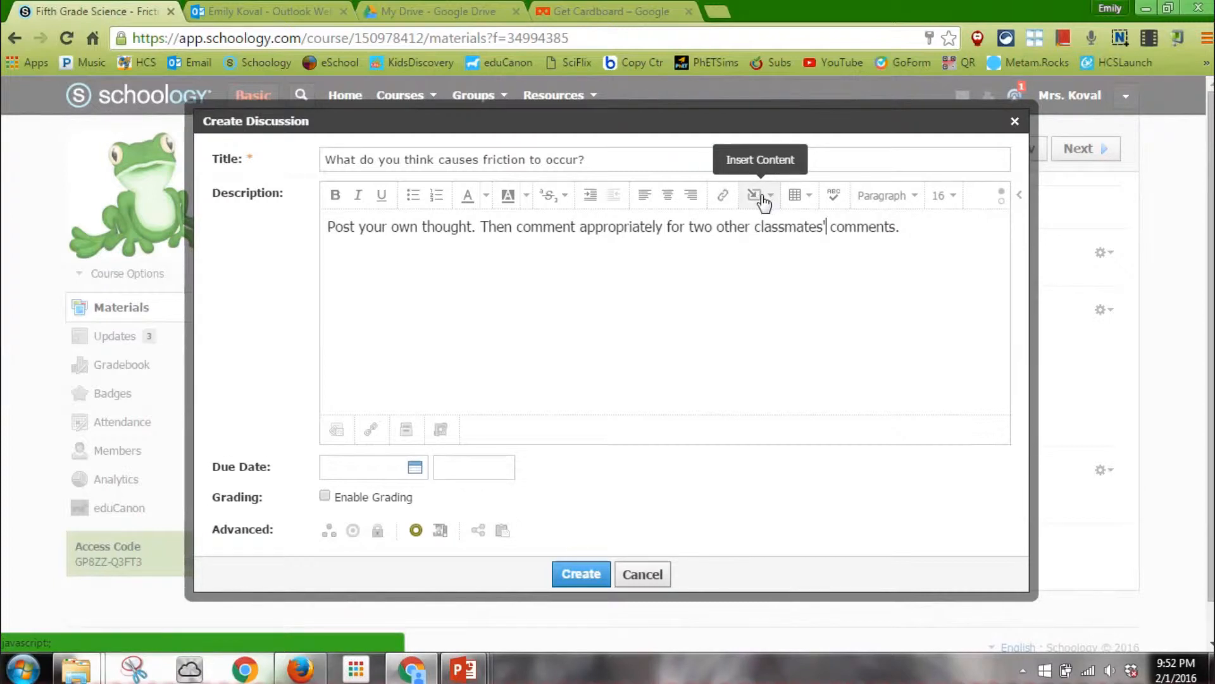
{"action": "left_click", "coordinate": [934, 240]}
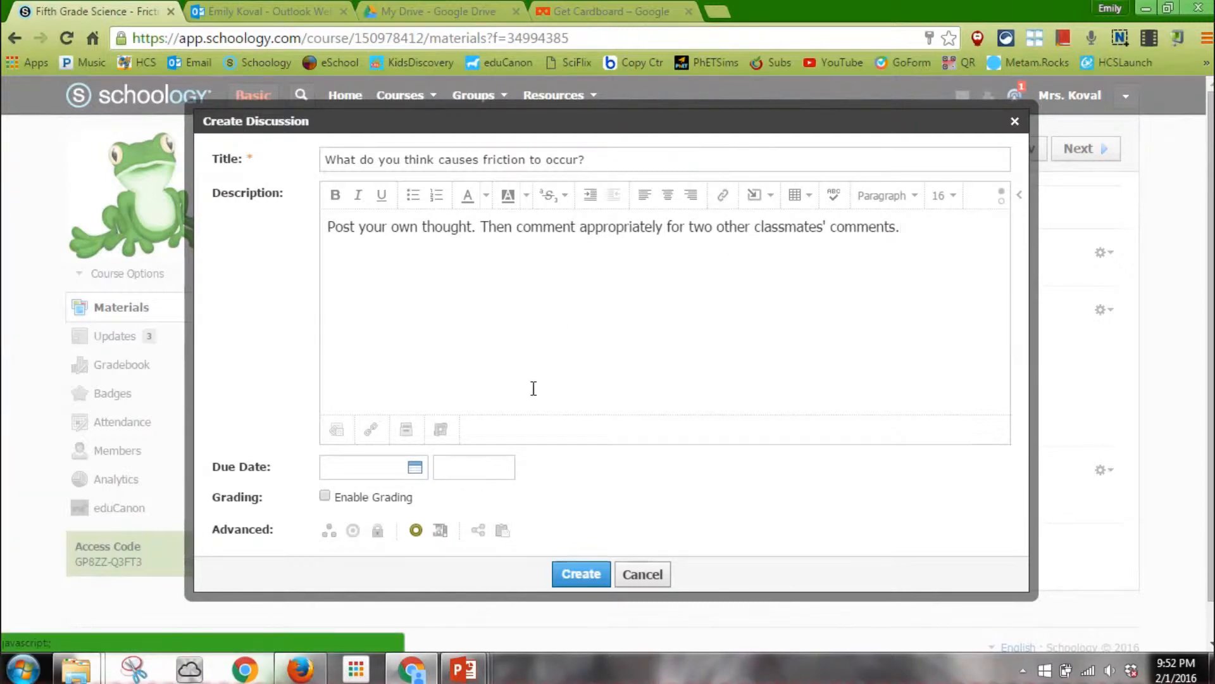
Step: Enable grading for the discussion and make it worth 4 points
{"action": "left_click", "coordinate": [325, 495]}
{"action": "left_click", "coordinate": [558, 470]}
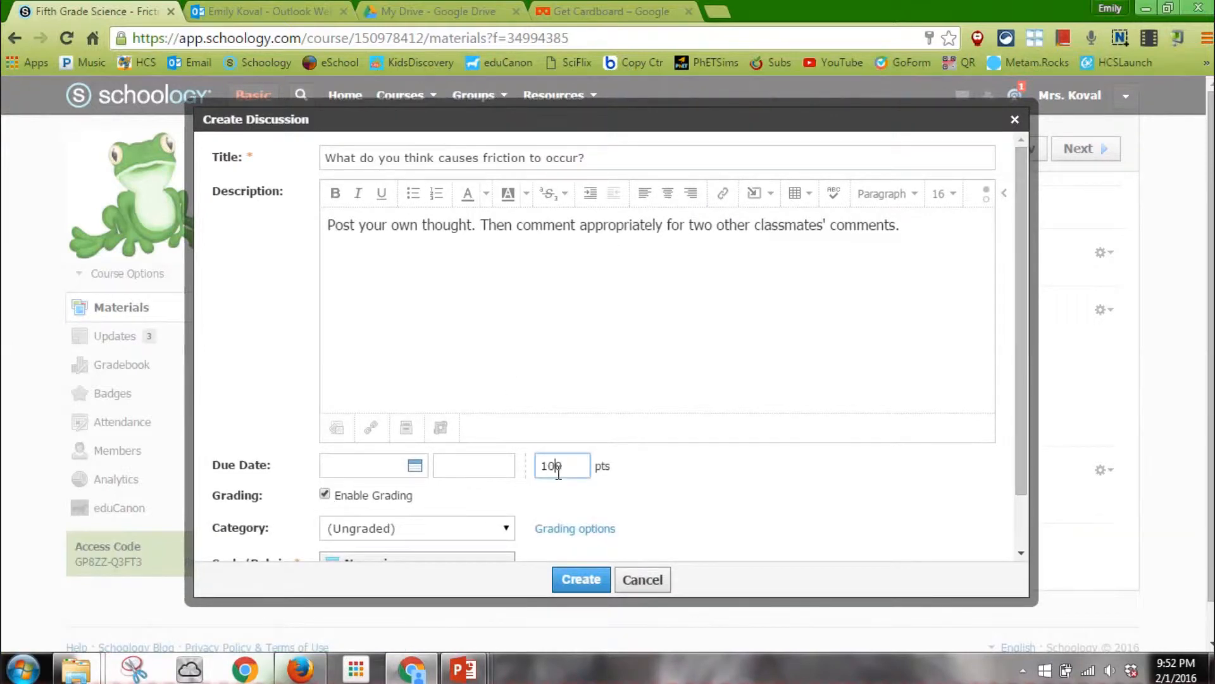
{"action": "double_click", "coordinate": [572, 473]}
{"action": "type", "text": "4"}
Step: Set the grading category to Classwork and create the discussion
{"action": "left_click", "coordinate": [489, 531]}
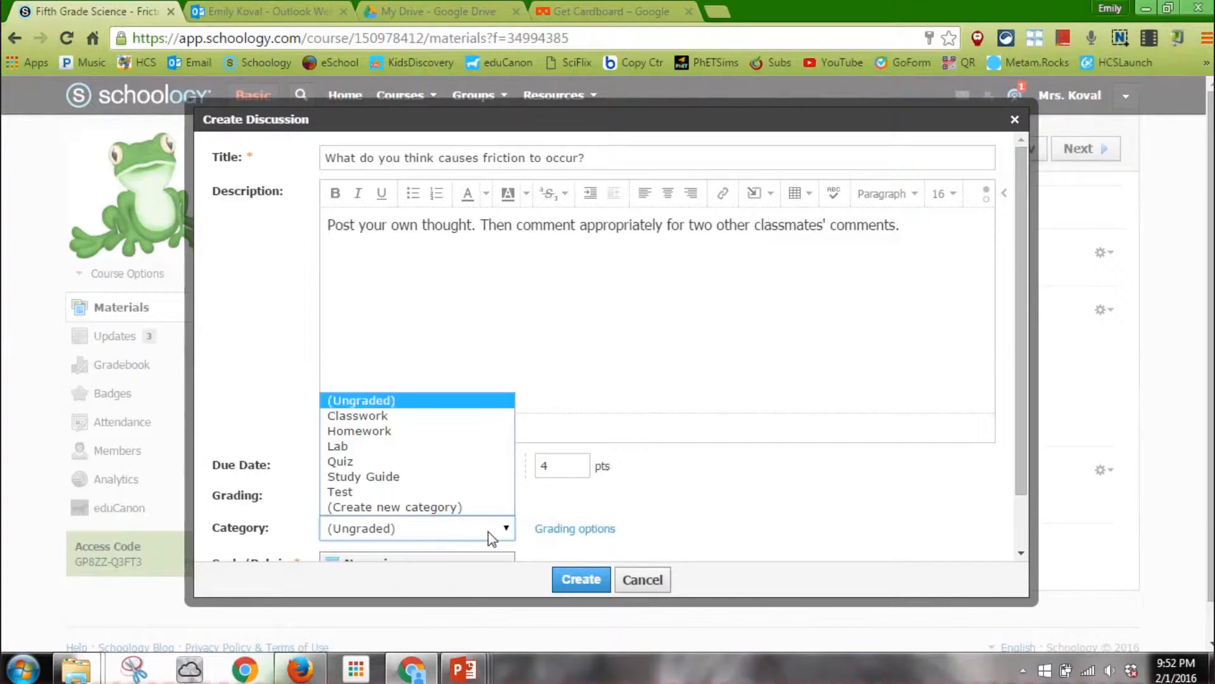
{"action": "left_click", "coordinate": [418, 416]}
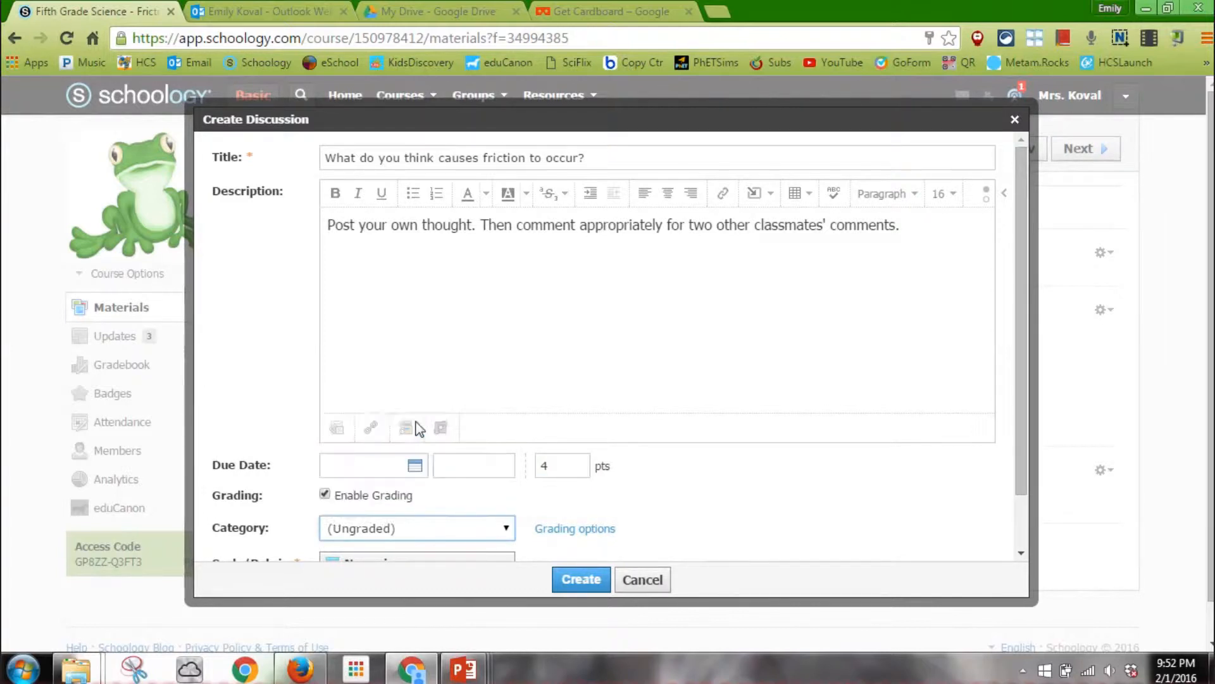
{"action": "left_click_drag", "start_coordinate": [1015, 397], "coordinate": [1023, 481]}
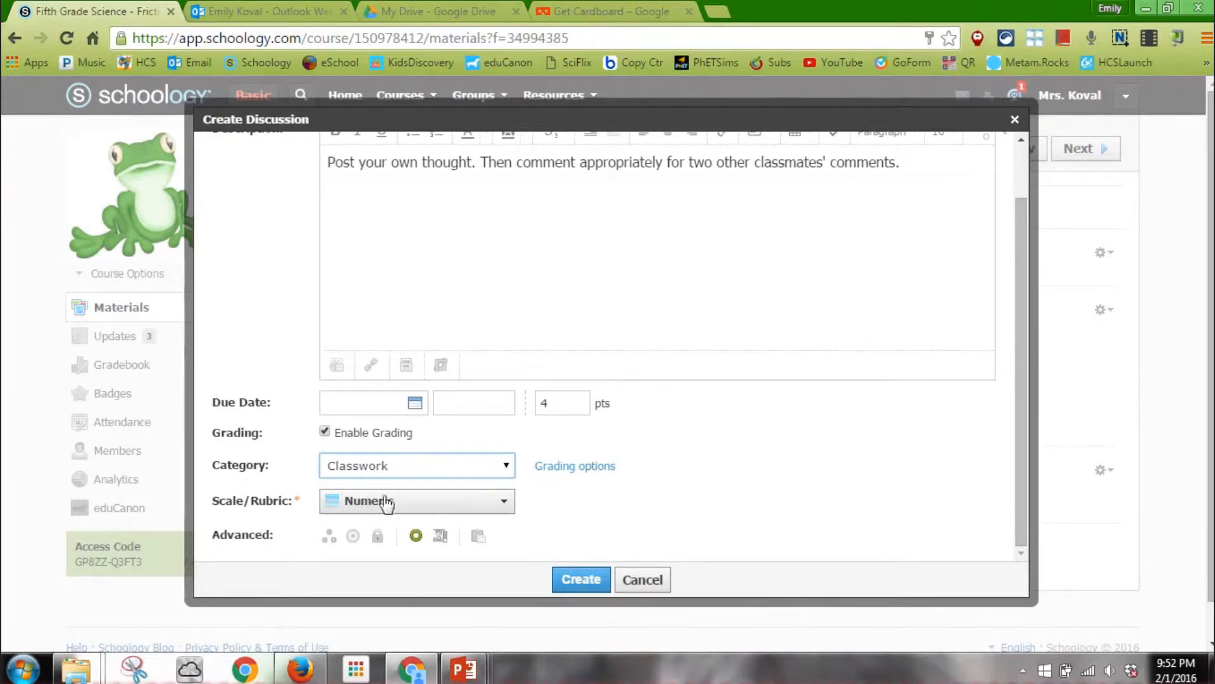
{"action": "left_click", "coordinate": [575, 584]}
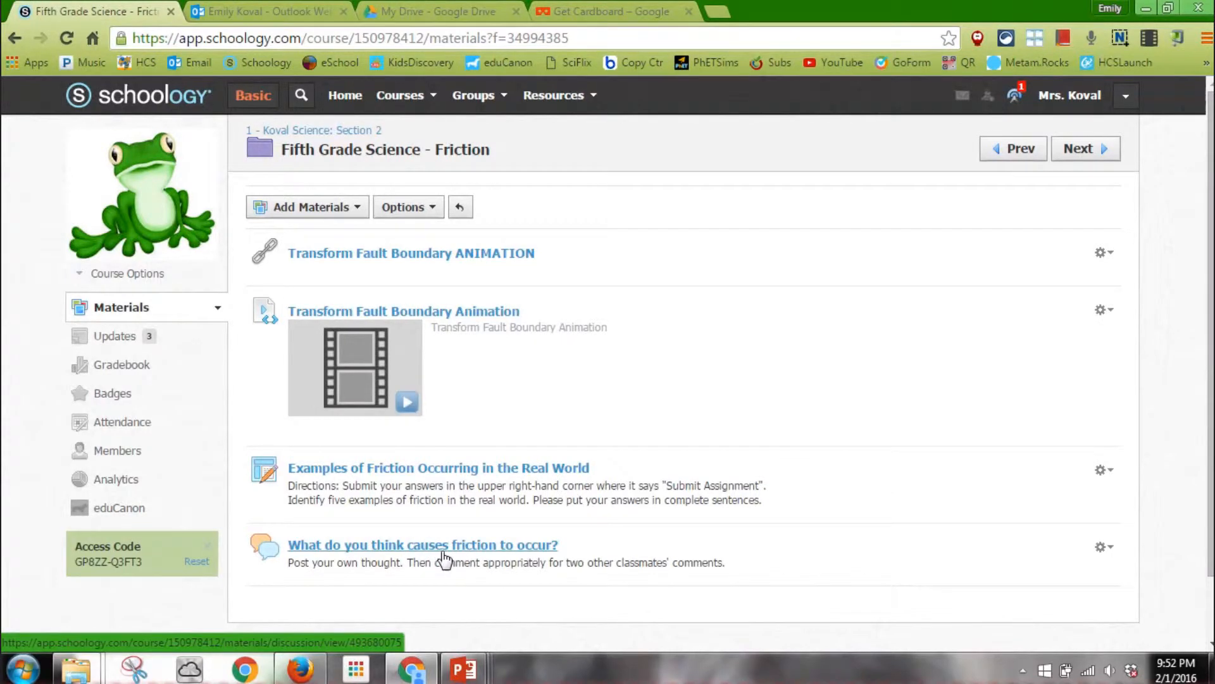
Step: Open the new friction discussion and unpublish it from its own page
{"action": "left_click", "coordinate": [467, 545]}
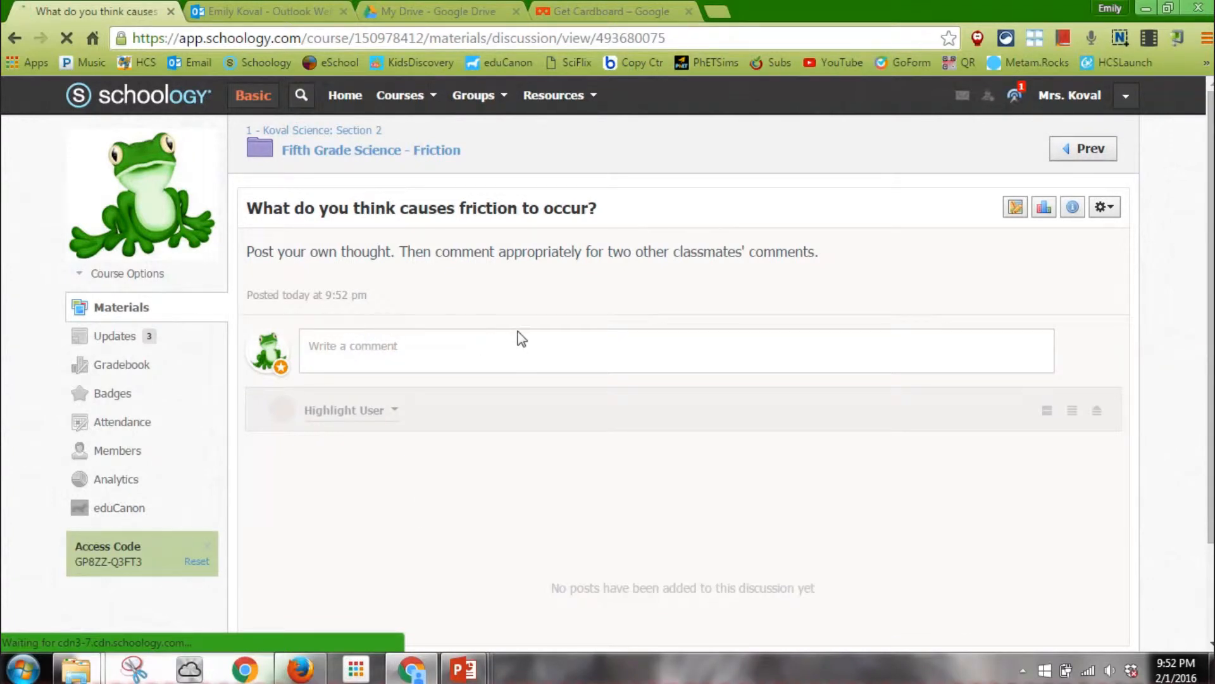
{"action": "left_click", "coordinate": [1106, 211]}
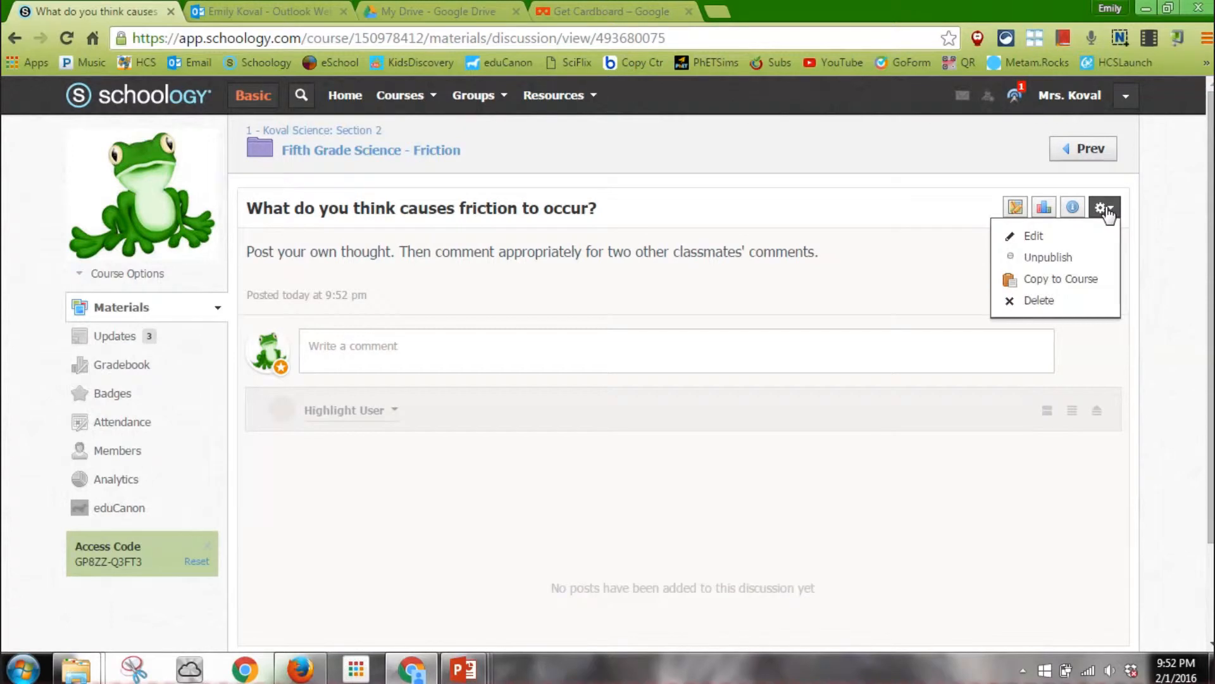
{"action": "left_click", "coordinate": [1060, 261]}
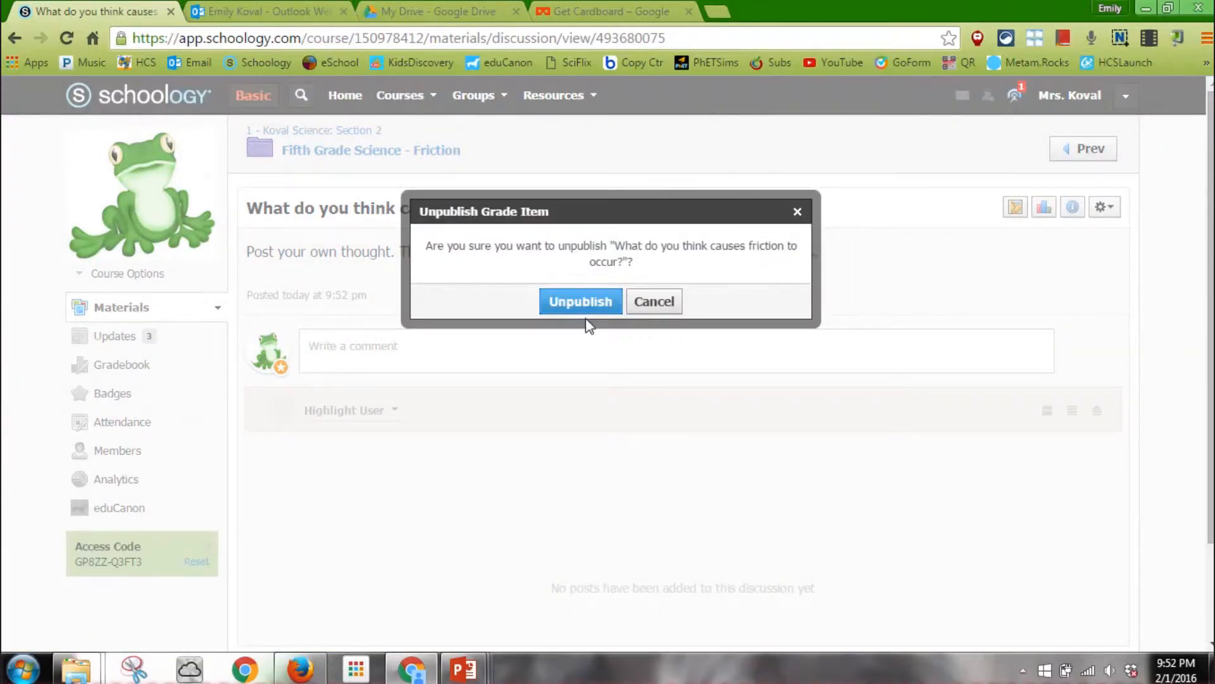
{"action": "left_click", "coordinate": [594, 302]}
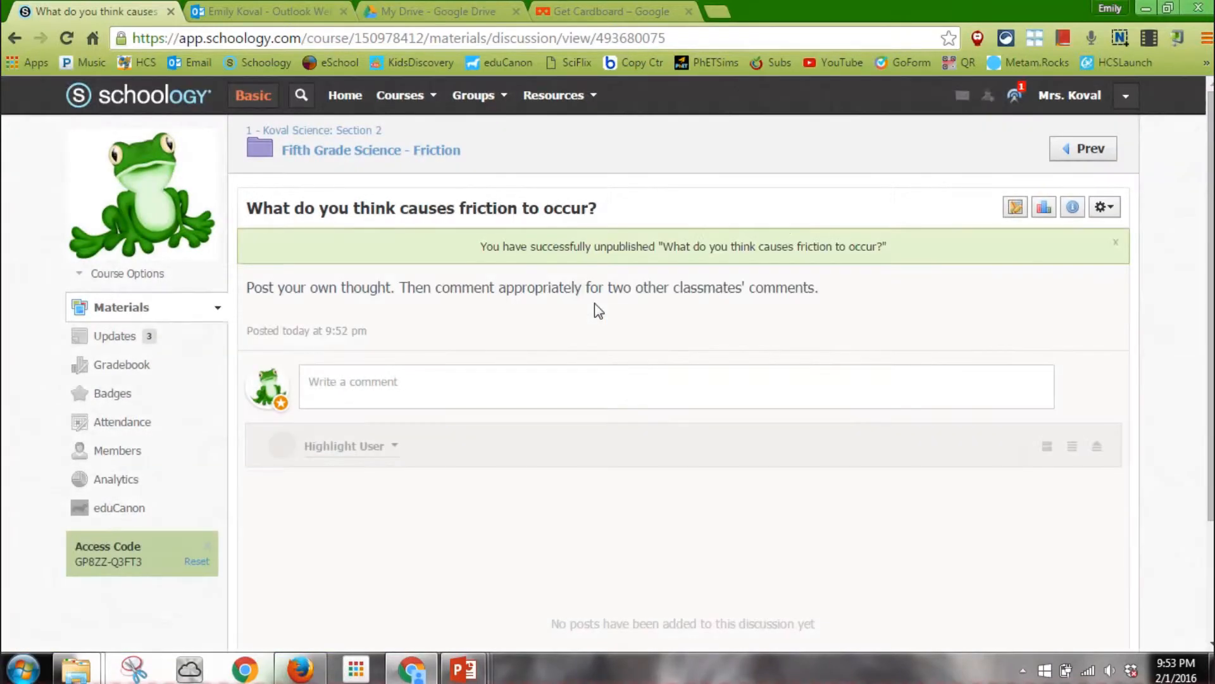
Step: Return to the Fifth Grade Science - Friction folder and unpublish the discussion from the materials list
{"action": "left_click", "coordinate": [391, 153]}
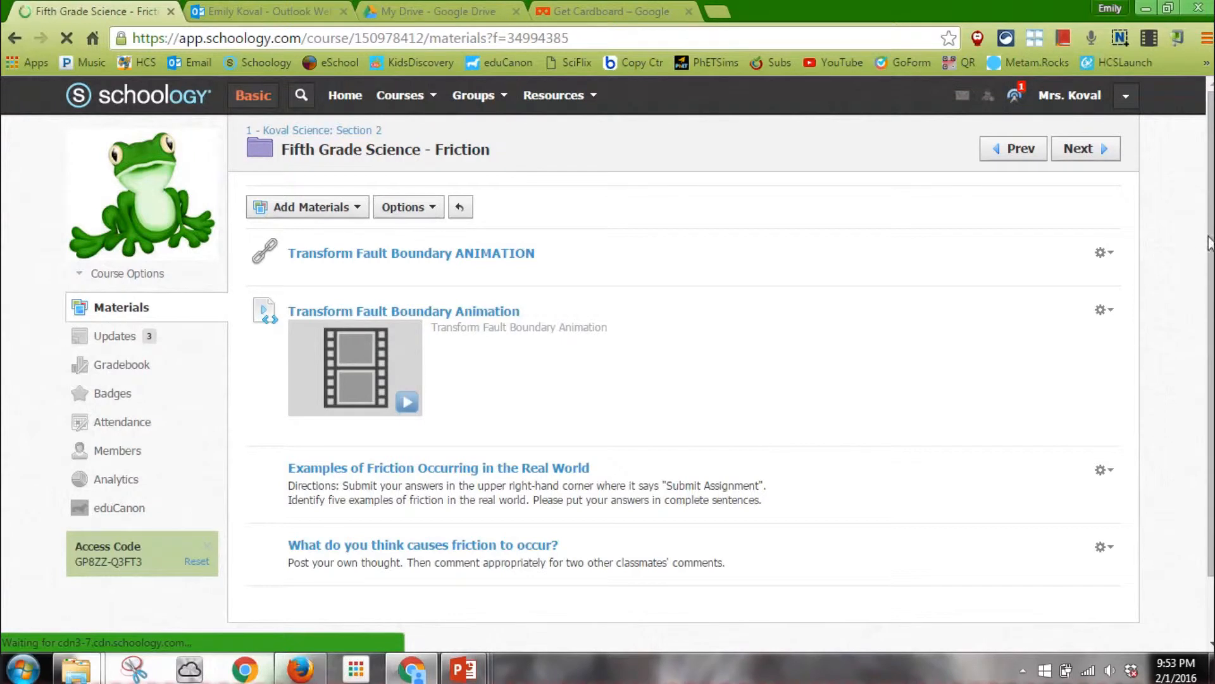
{"action": "left_click_drag", "start_coordinate": [1208, 244], "coordinate": [1209, 302]}
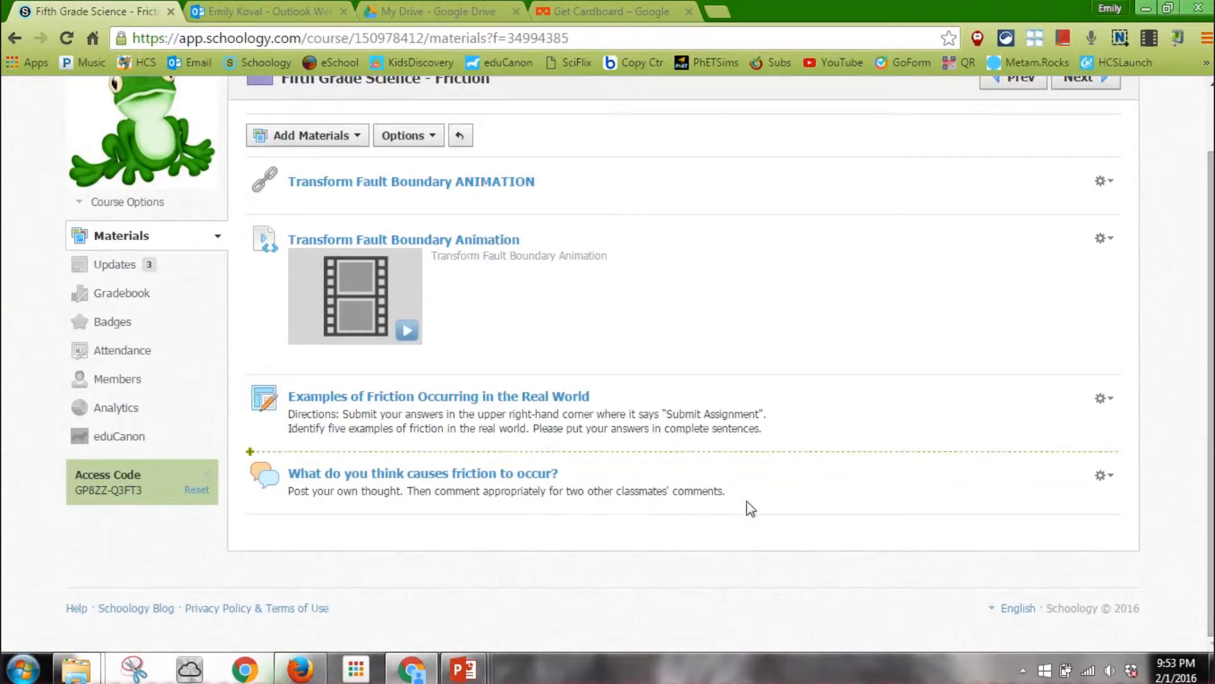
{"action": "left_click", "coordinate": [1101, 475]}
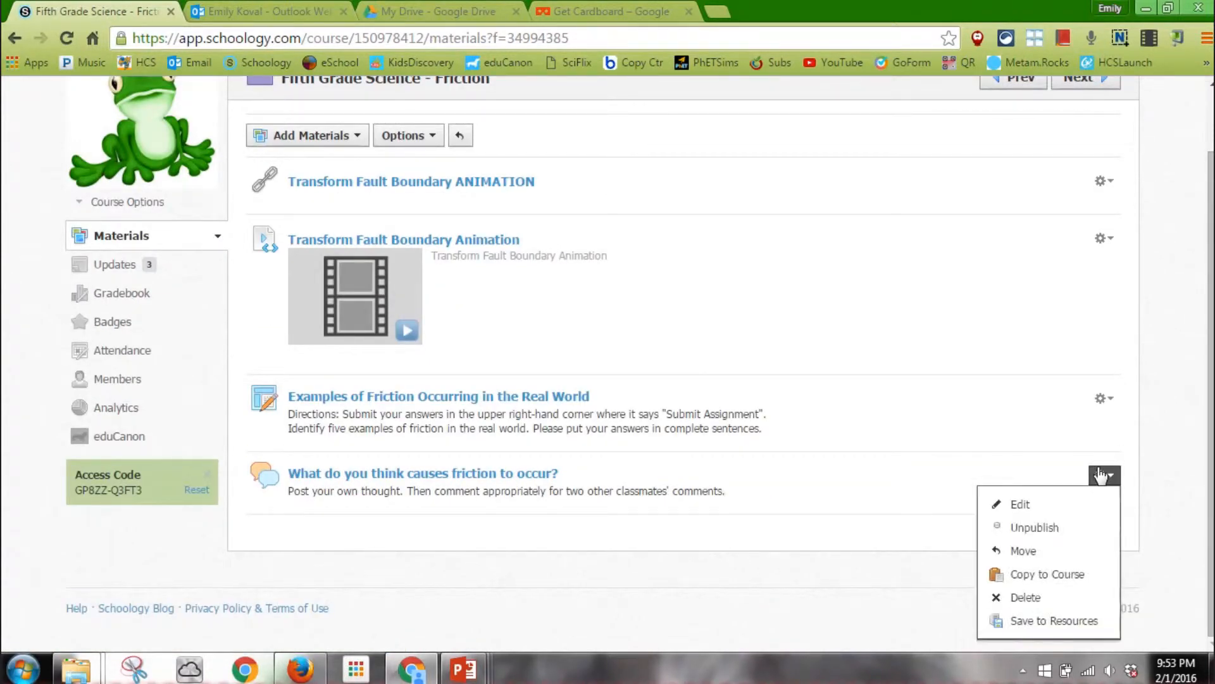
{"action": "left_click", "coordinate": [1049, 522]}
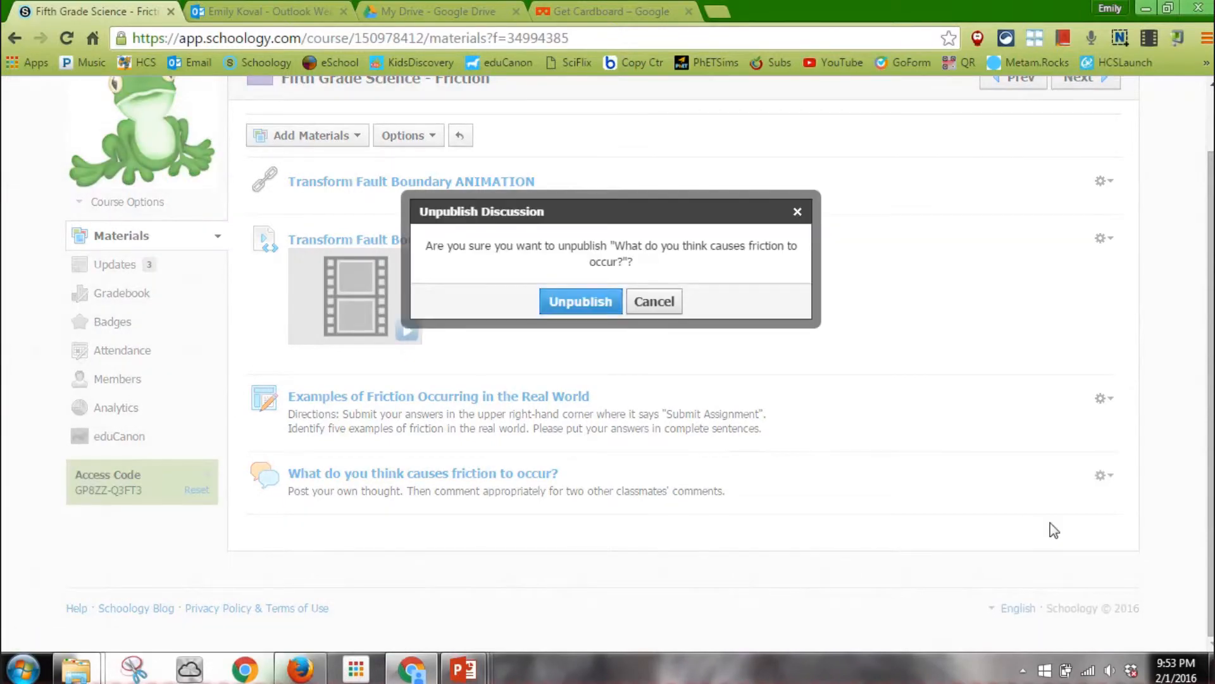
{"action": "left_click", "coordinate": [587, 302]}
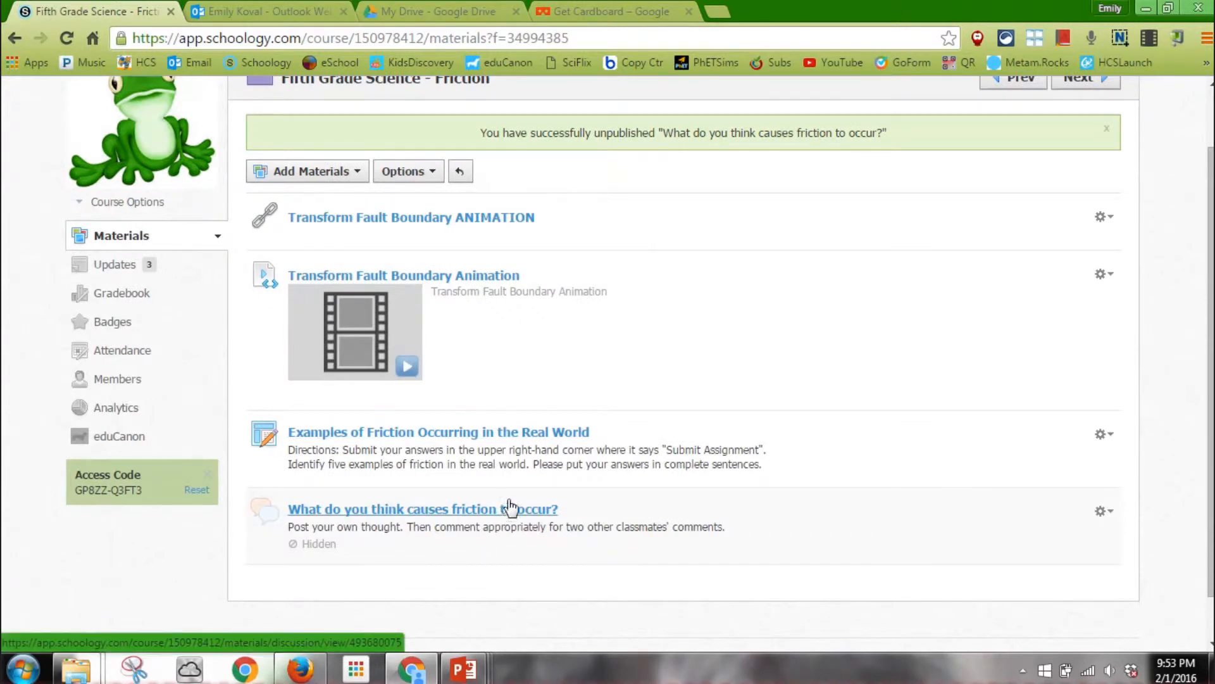
Step: Publish the hidden discussion "What do you think causes friction to occur?" again from the materials list
{"action": "left_click", "coordinate": [1103, 514]}
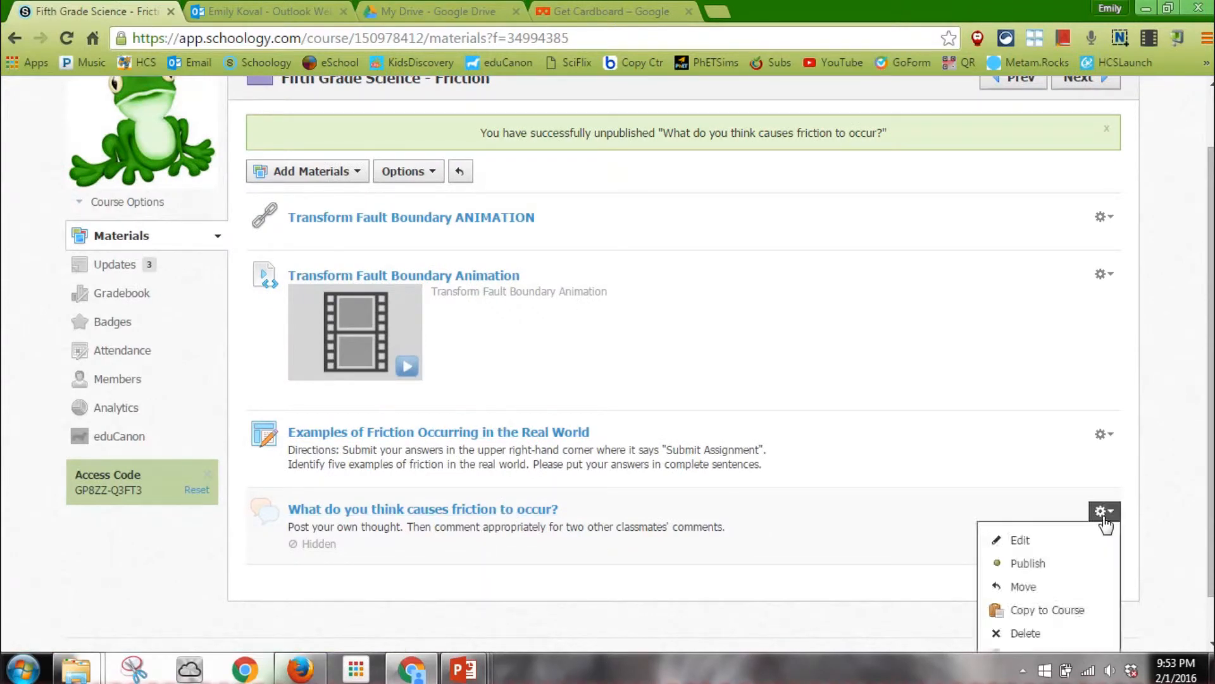
{"action": "left_click", "coordinate": [1066, 567]}
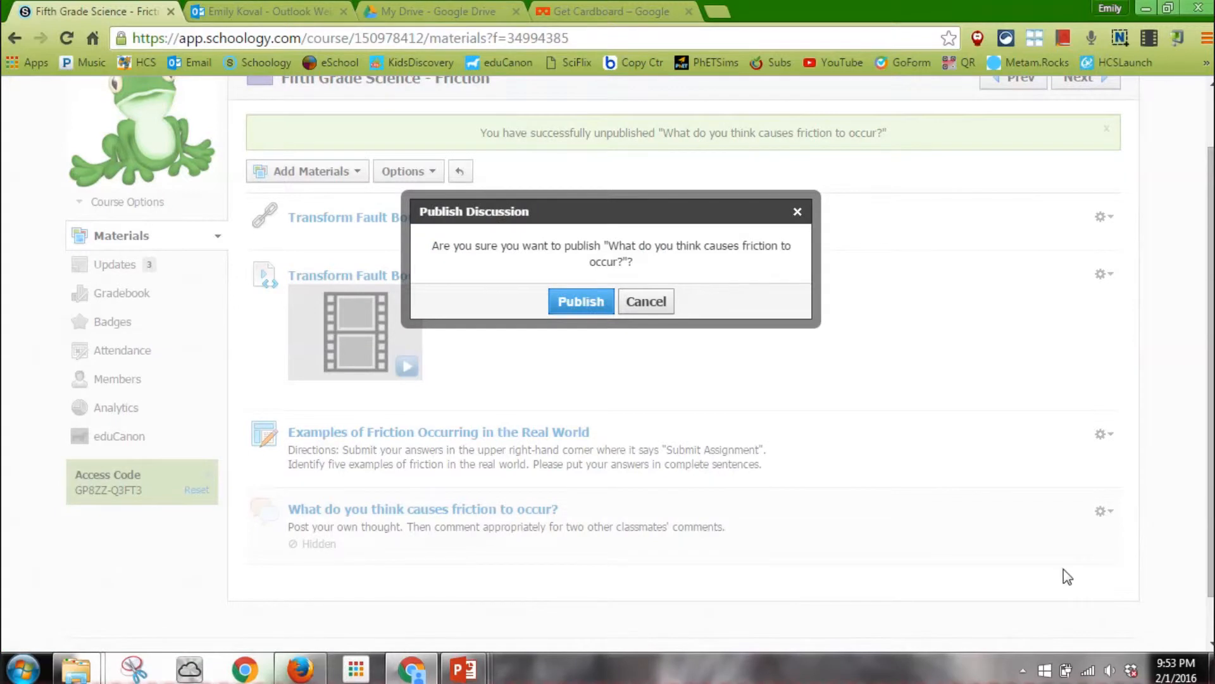
{"action": "left_click", "coordinate": [580, 302]}
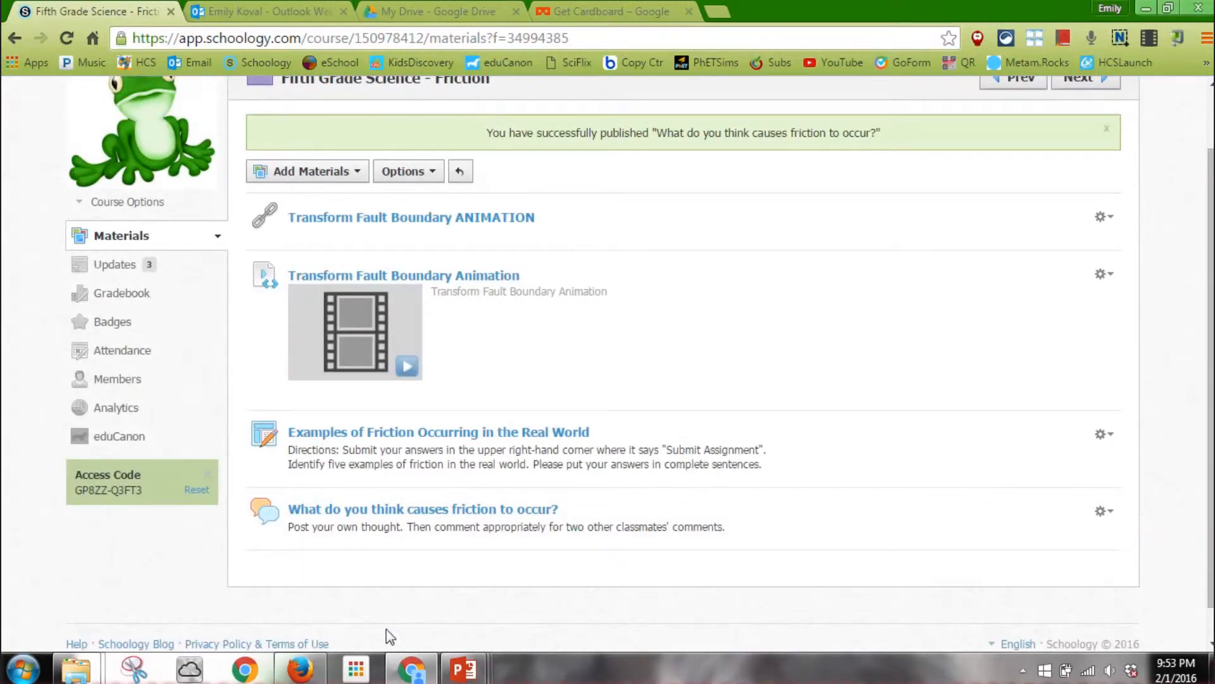
Step: Switch to the student account's course page in Firefox and open the Fifth Grade Science - Friction folder
{"action": "left_click", "coordinate": [294, 676]}
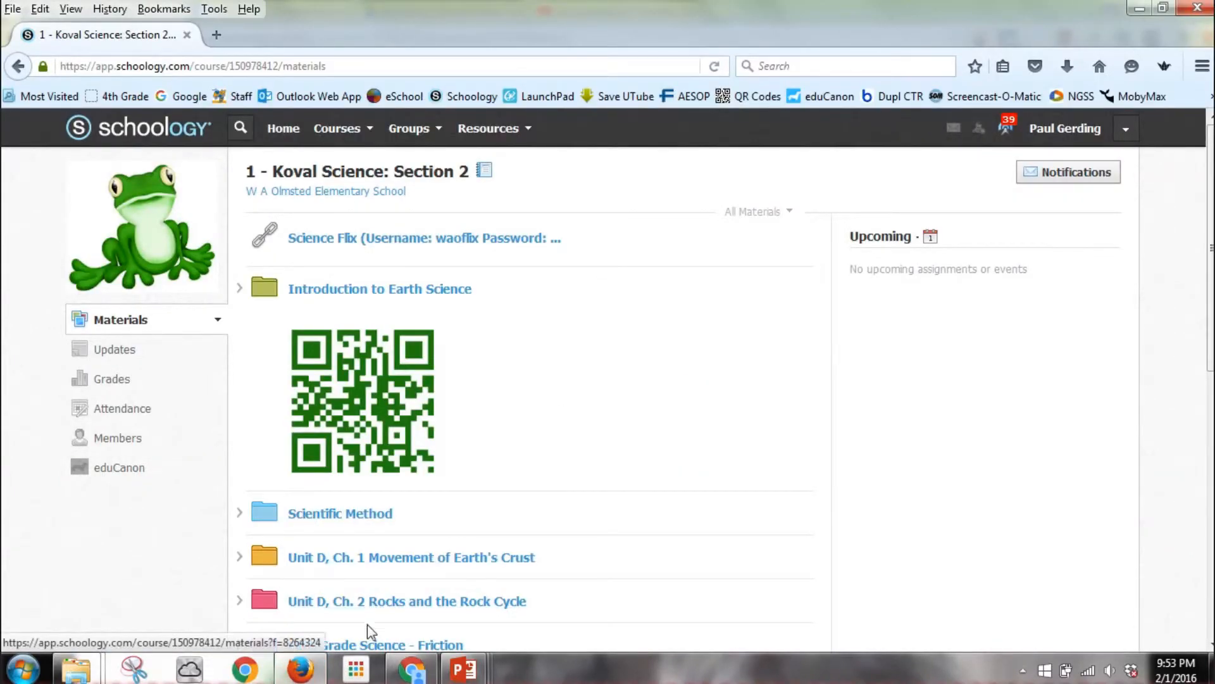
{"action": "left_click", "coordinate": [372, 645]}
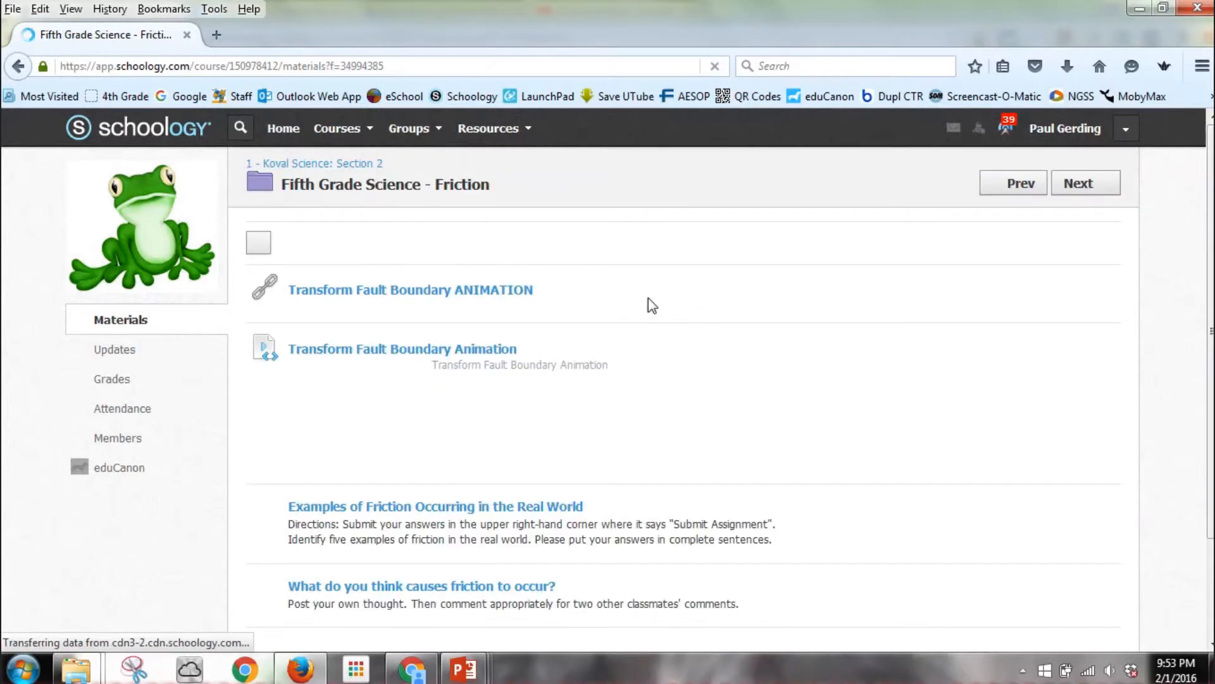
Step: Open the discussion "What do you think causes friction to occur?" and write the comment "I think friction occurs when something is rubbed against another."
{"action": "left_click", "coordinate": [451, 595]}
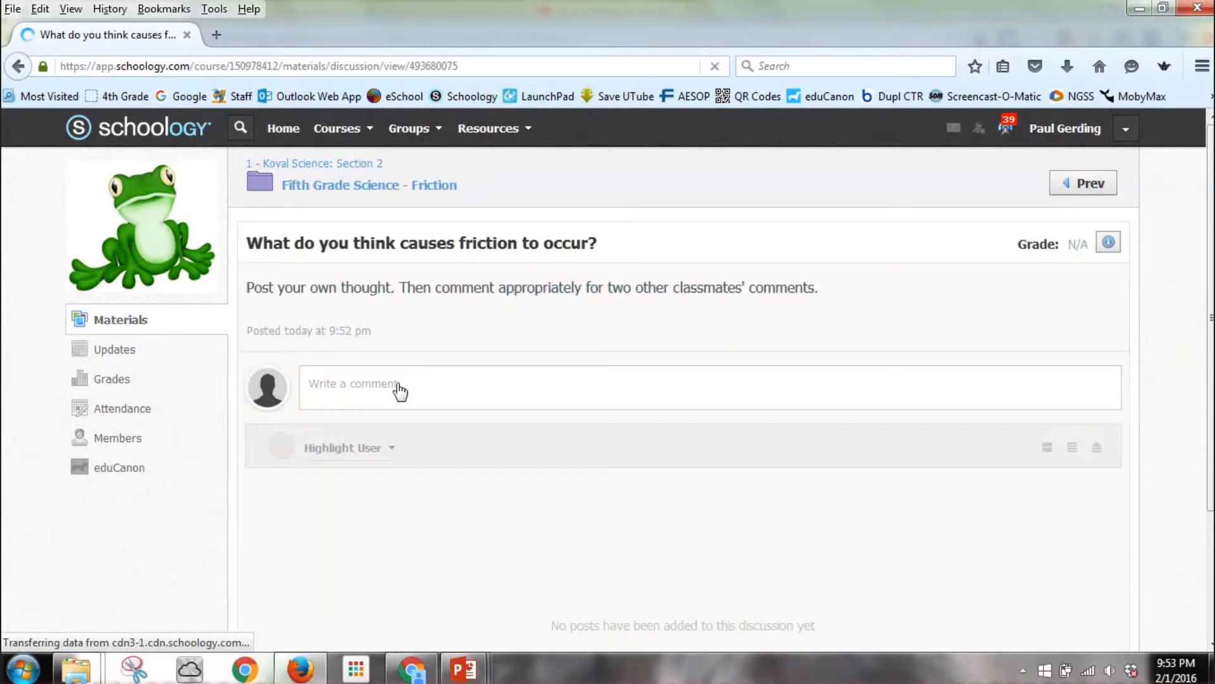
{"action": "left_click", "coordinate": [397, 390]}
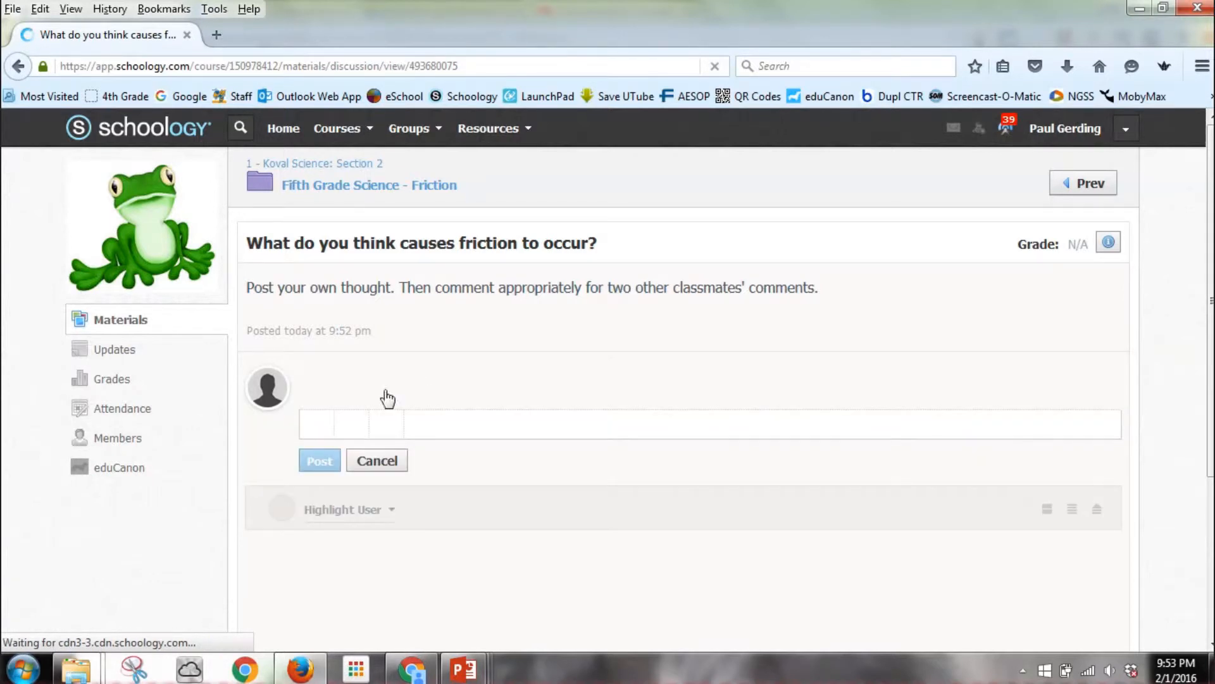
{"action": "type", "text": "I "}
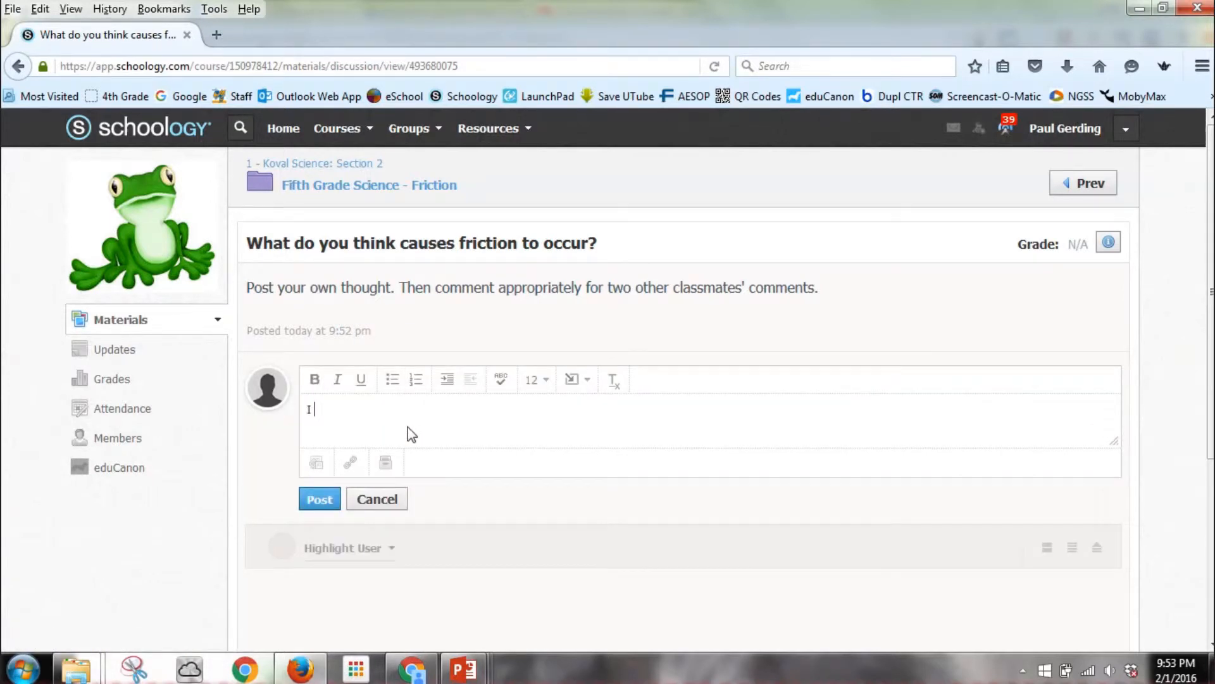
{"action": "type", "text": "think friction occurs when "}
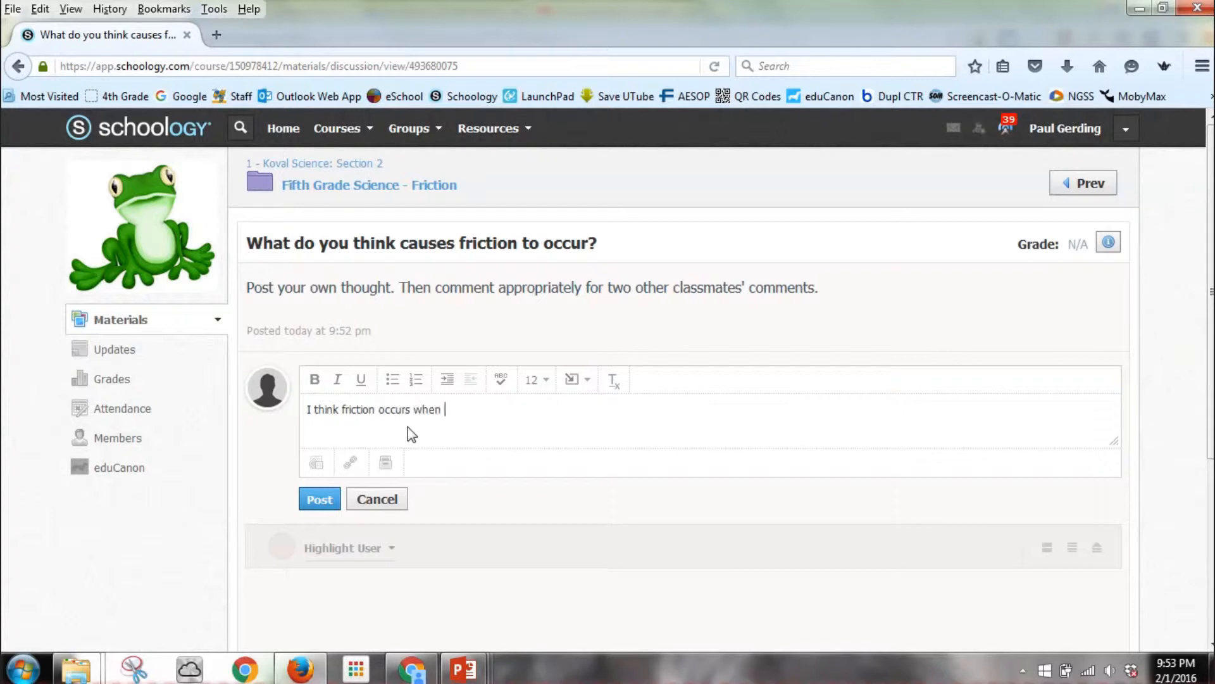
{"action": "type", "text": "something is rubbed aga"}
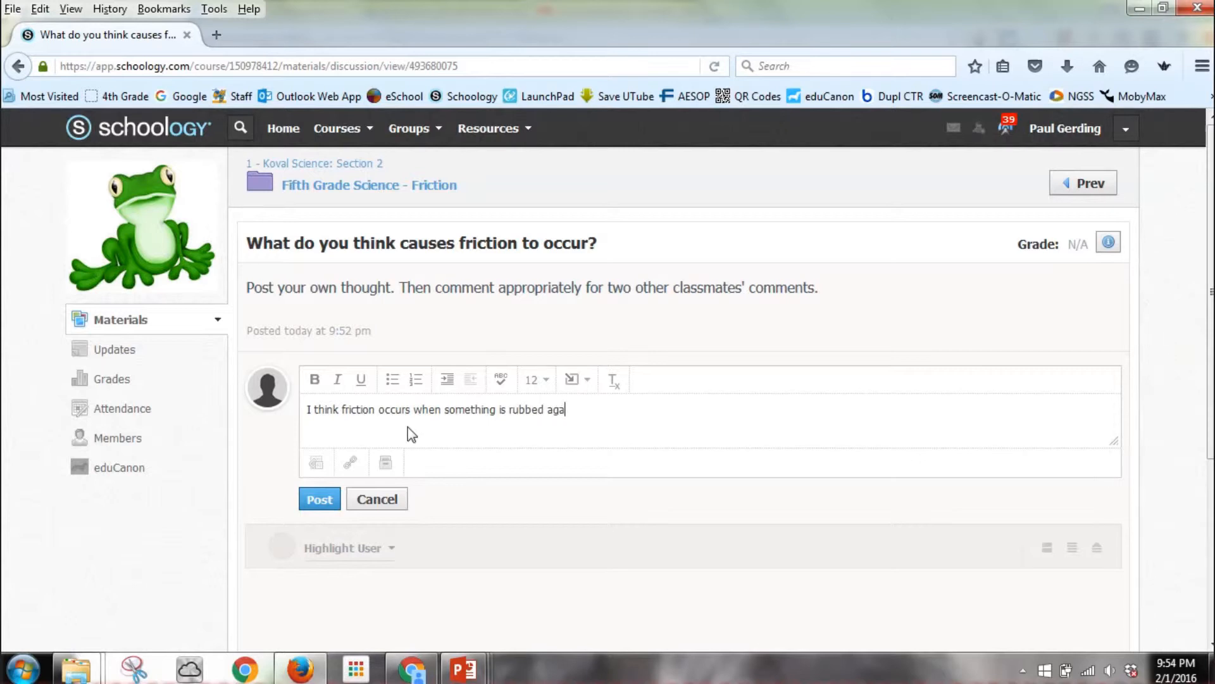
{"action": "type", "text": "inst another."}
Step: Check the comment's insert and file attachment options without attaching anything, and post the comment
{"action": "left_click", "coordinate": [564, 387]}
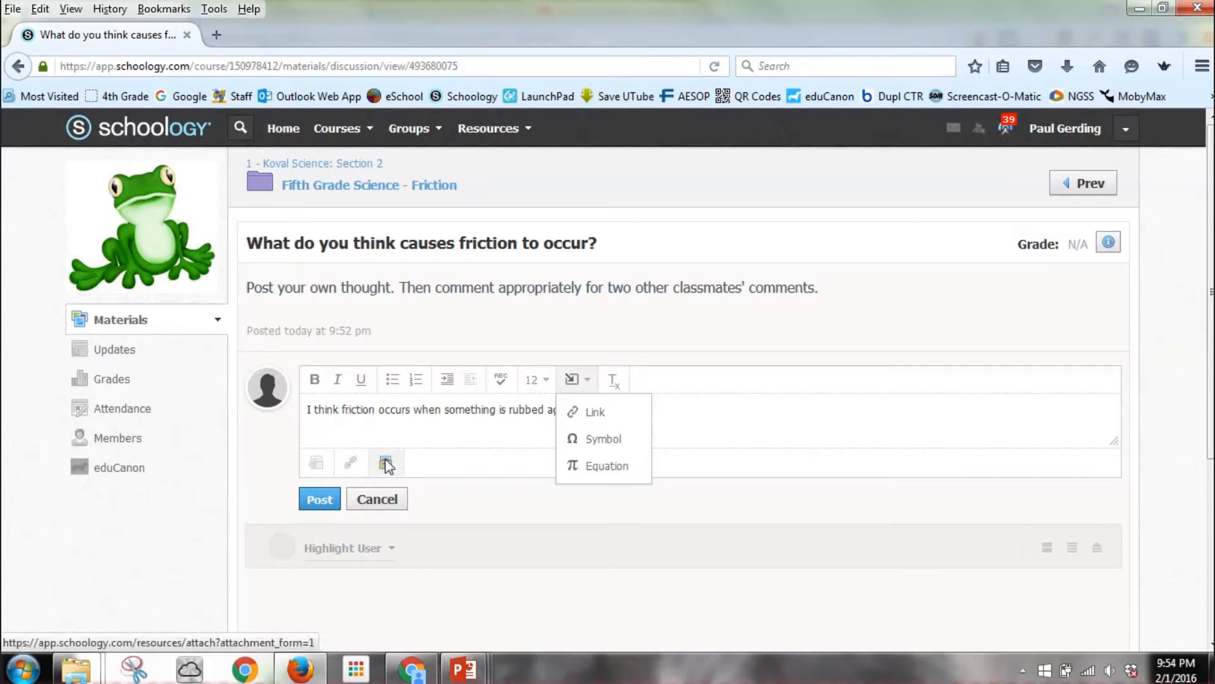
{"action": "left_click", "coordinate": [315, 464]}
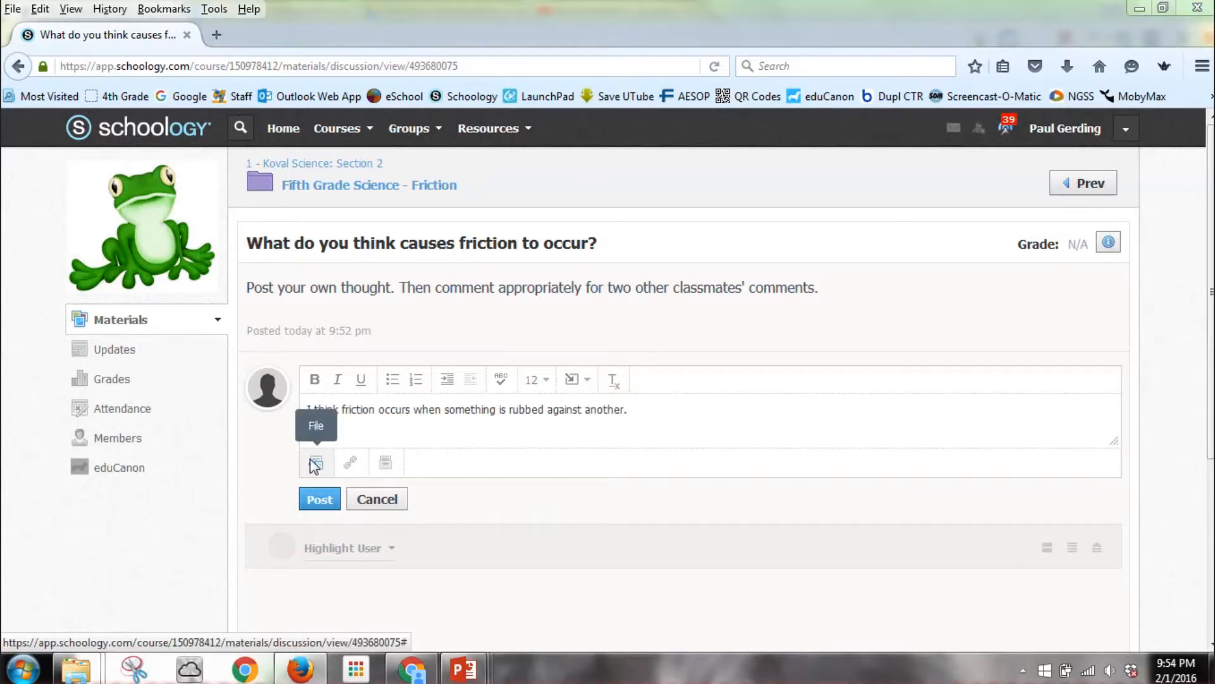
{"action": "left_click", "coordinate": [316, 464]}
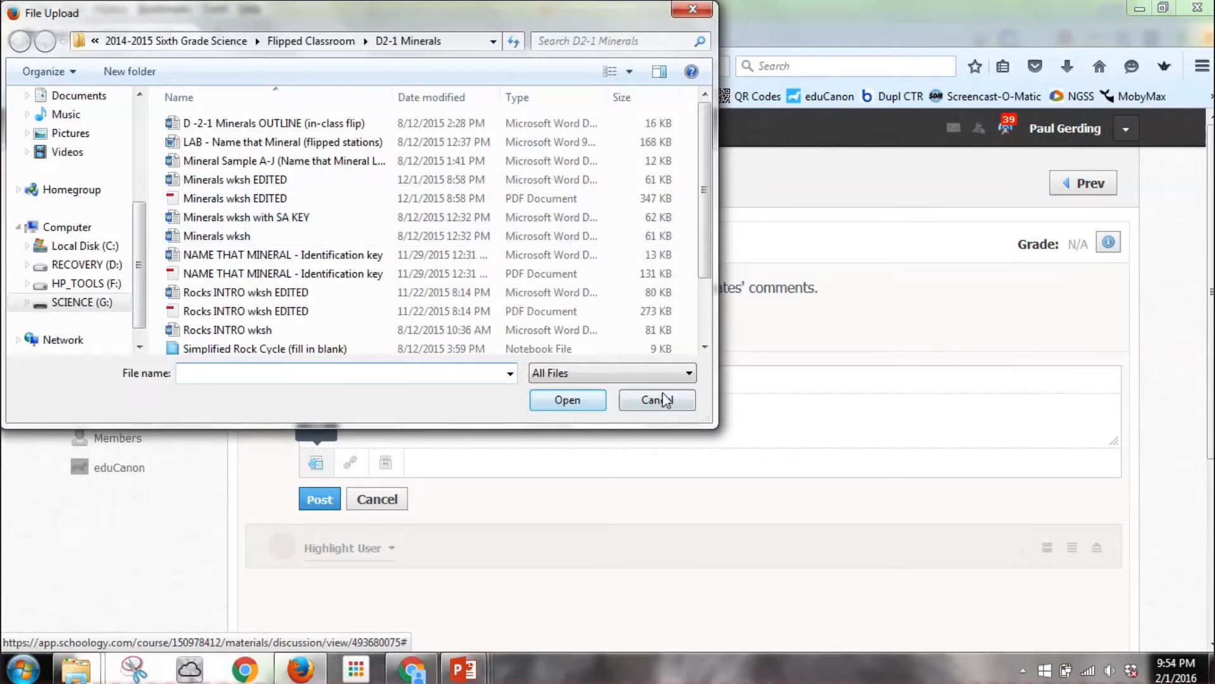
{"action": "left_click", "coordinate": [657, 400]}
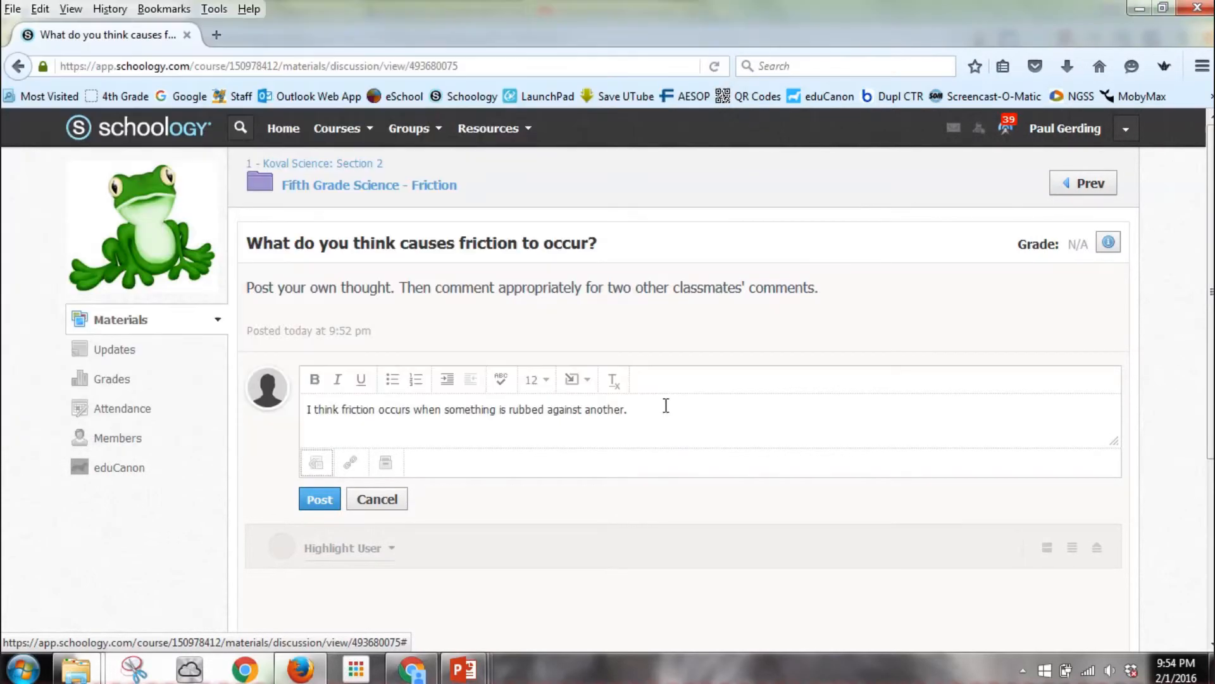
{"action": "left_click", "coordinate": [318, 503]}
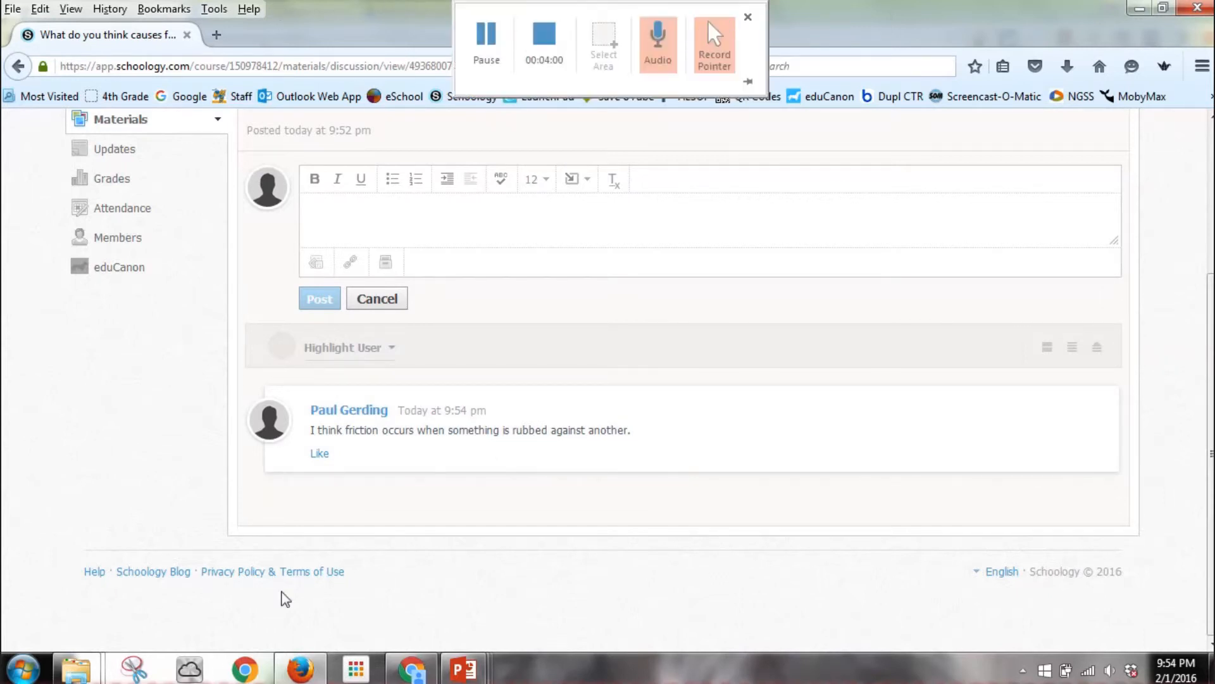
Step: Switch to the teacher account in Chrome and open the discussion "What do you think causes friction to occur?"
{"action": "left_click", "coordinate": [412, 669]}
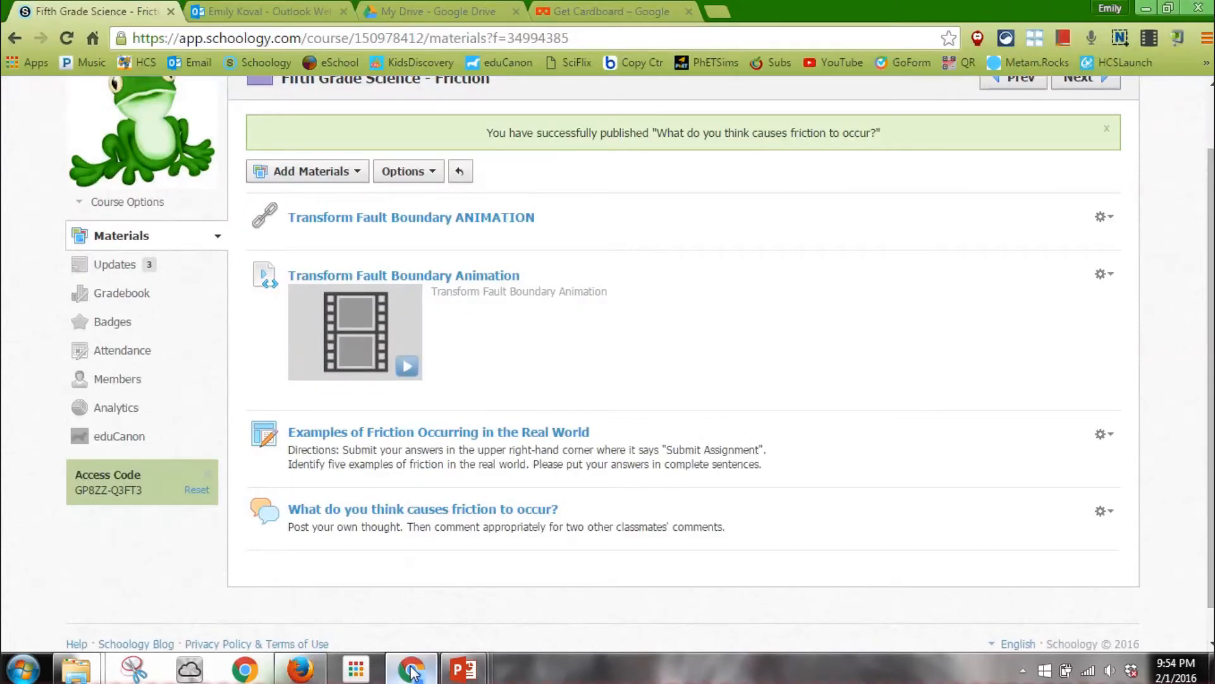
{"action": "left_click", "coordinate": [424, 509]}
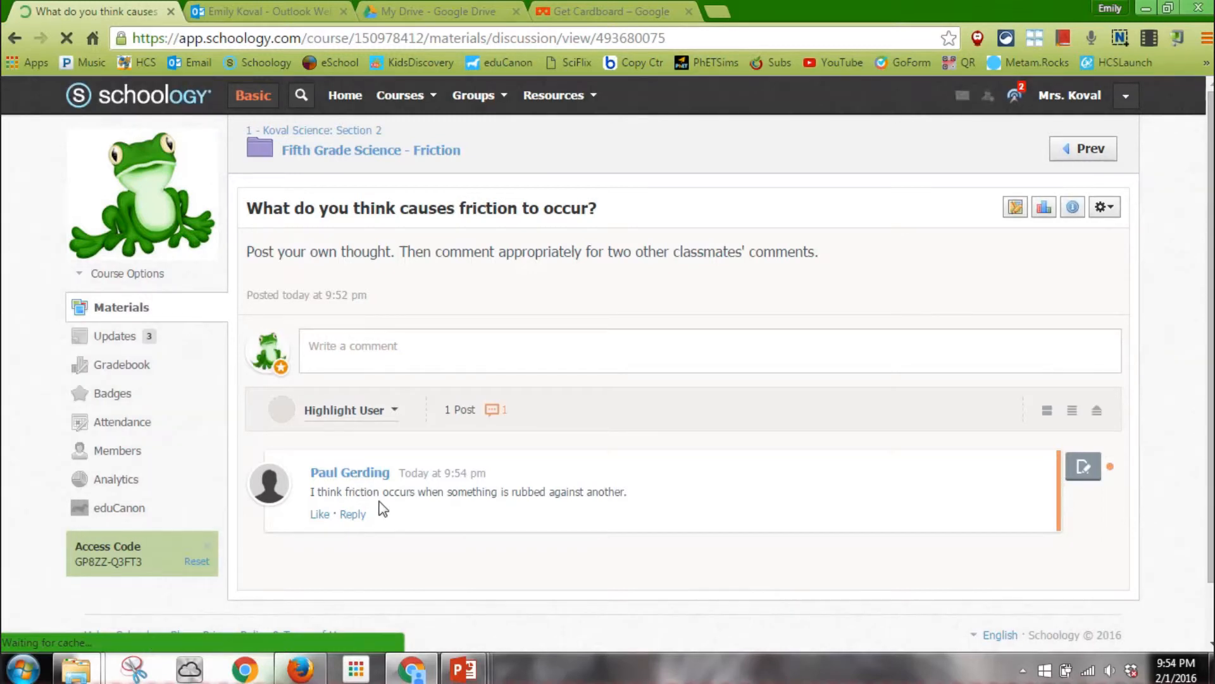
Step: Post the reply "Can you give me an example of when two things rub against each other in the real world?" to the student's comment
{"action": "left_click", "coordinate": [353, 514]}
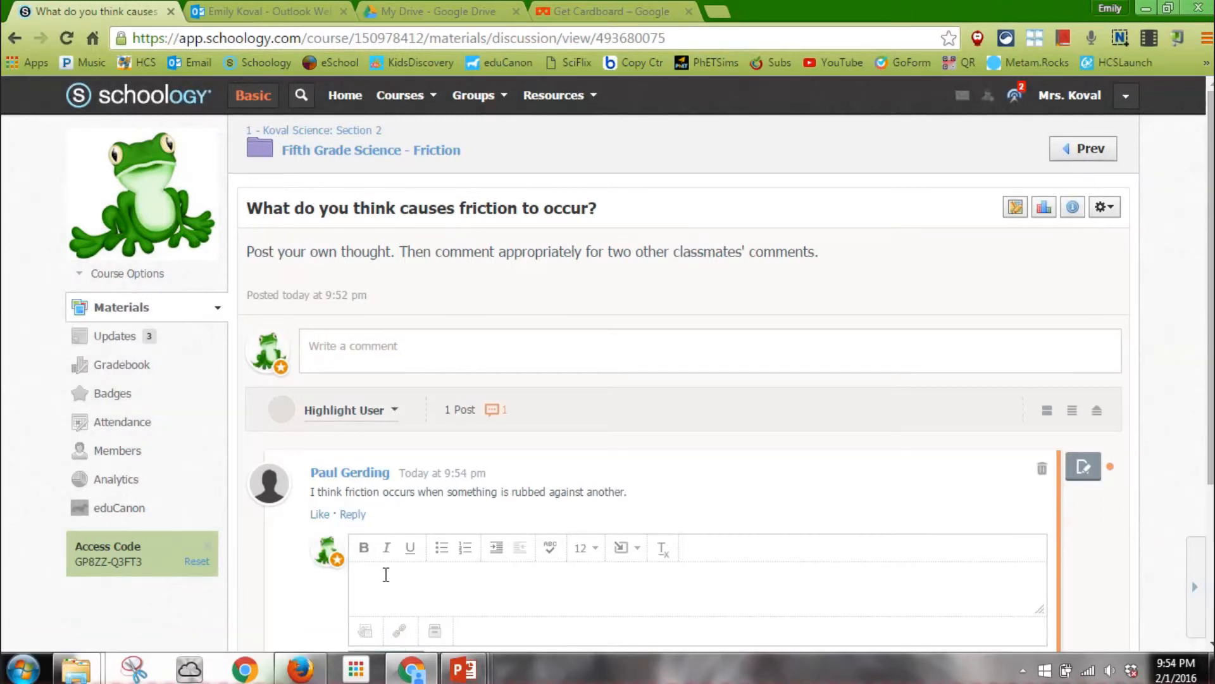
{"action": "type", "text": "Can you give me an examp"}
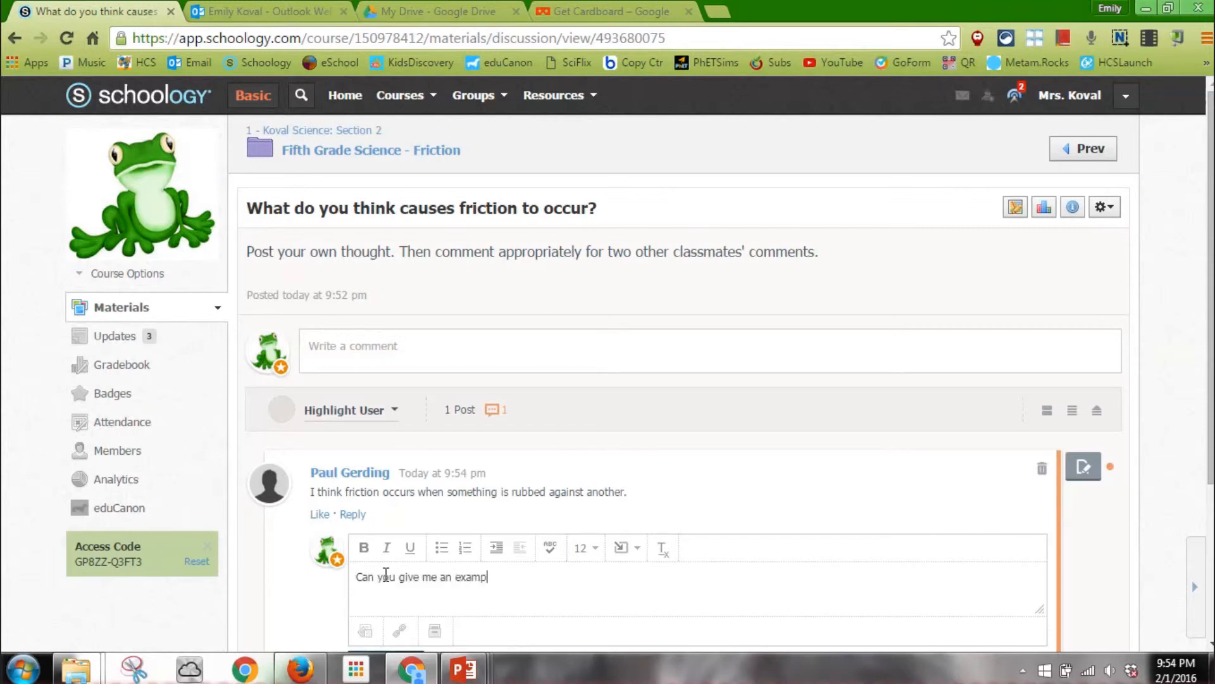
{"action": "type", "text": "le of when two things rub aga"}
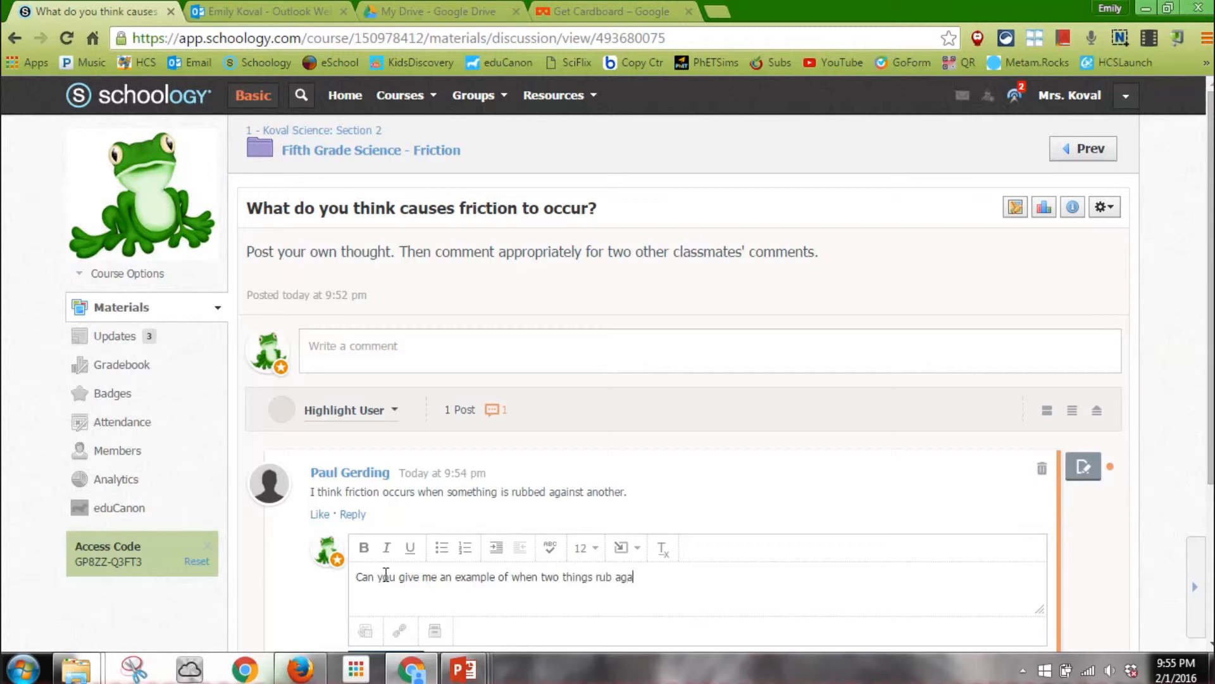
{"action": "type", "text": "inst each other in the real world?"}
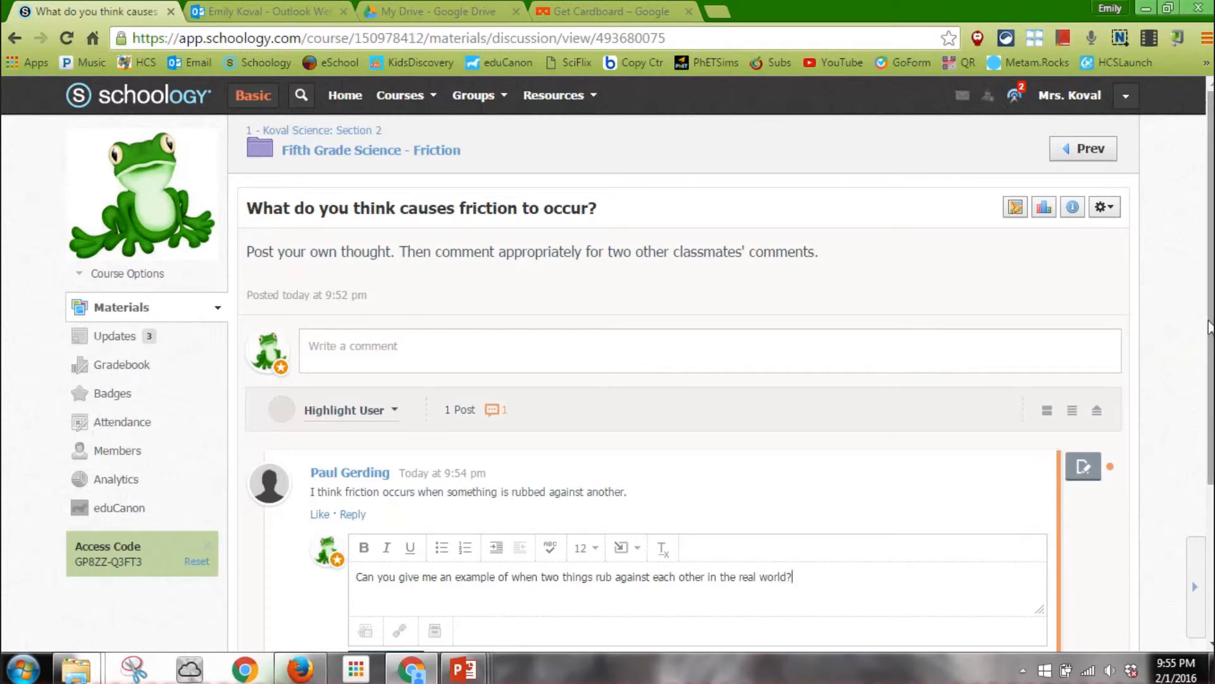
{"action": "scroll", "coordinate": [1209, 328], "scroll_direction": "down", "scroll_amount": 4}
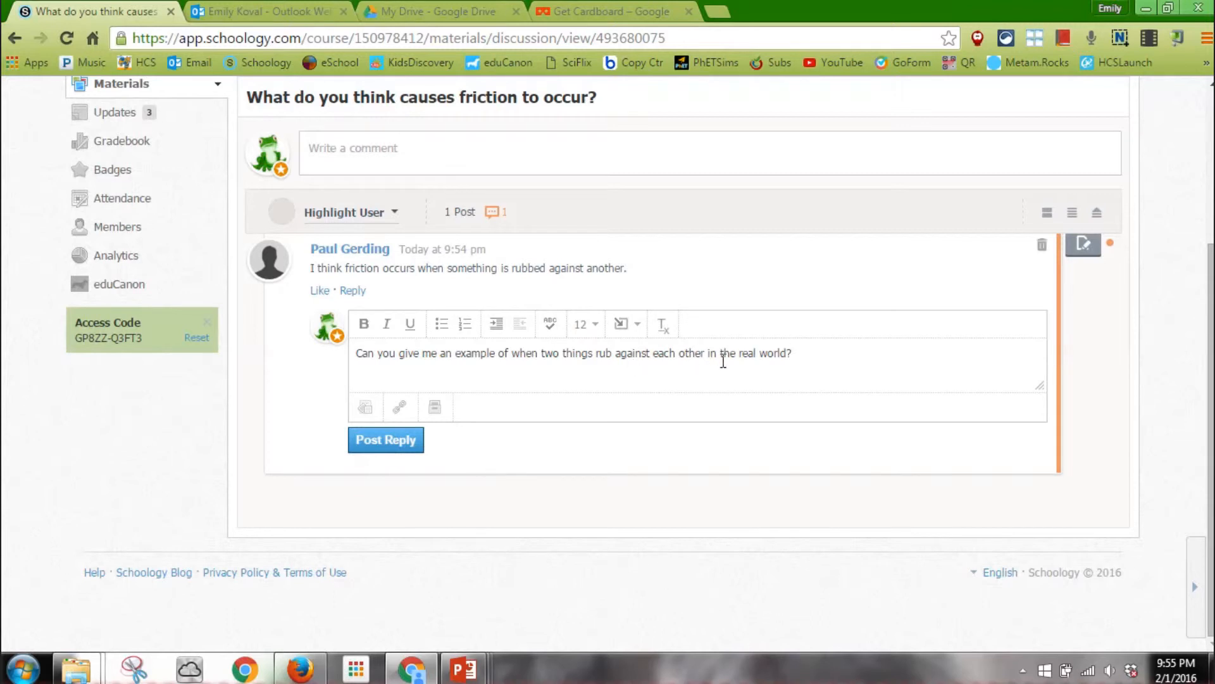
{"action": "left_click", "coordinate": [397, 441]}
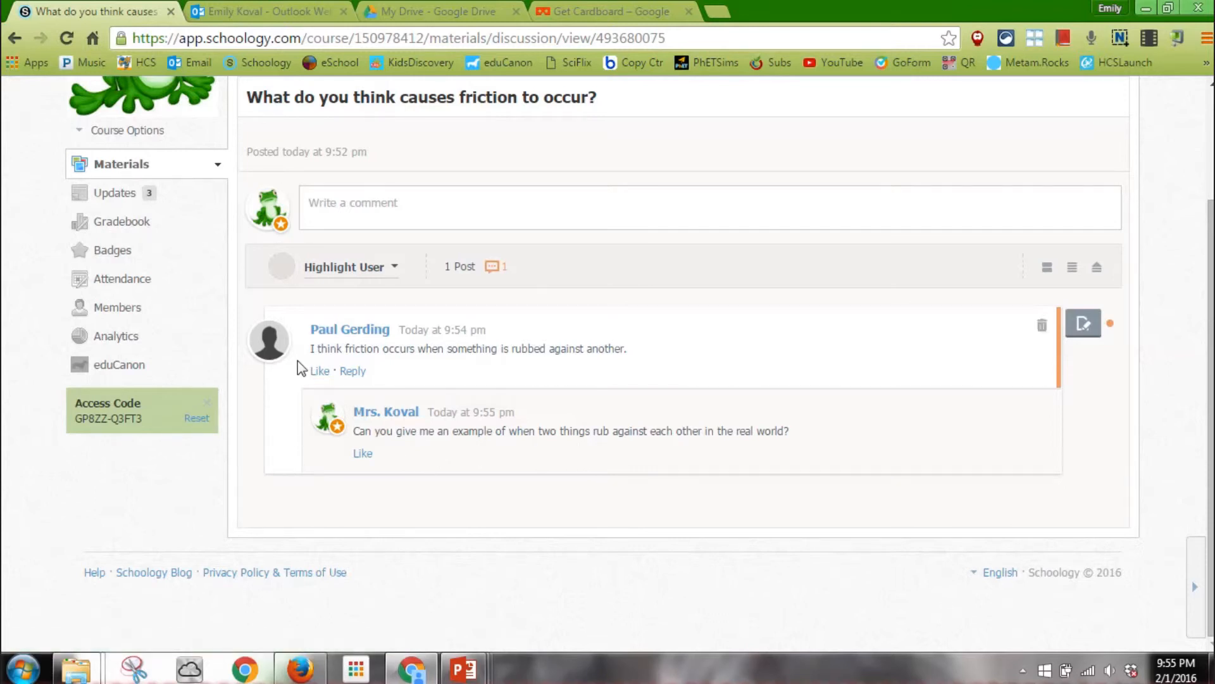
Step: Give the student an overall discussion grade of 2 with the Show to student option, and submit it
{"action": "left_click_drag", "start_coordinate": [1211, 354], "coordinate": [1211, 245]}
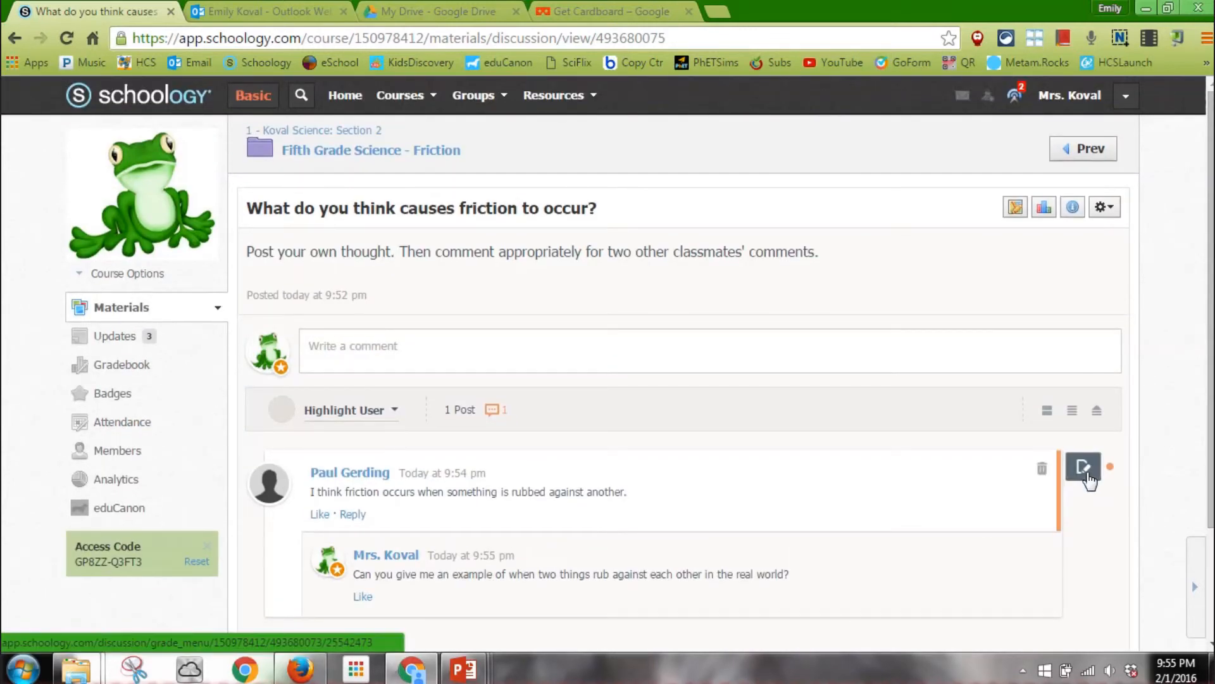
{"action": "left_click", "coordinate": [1083, 469]}
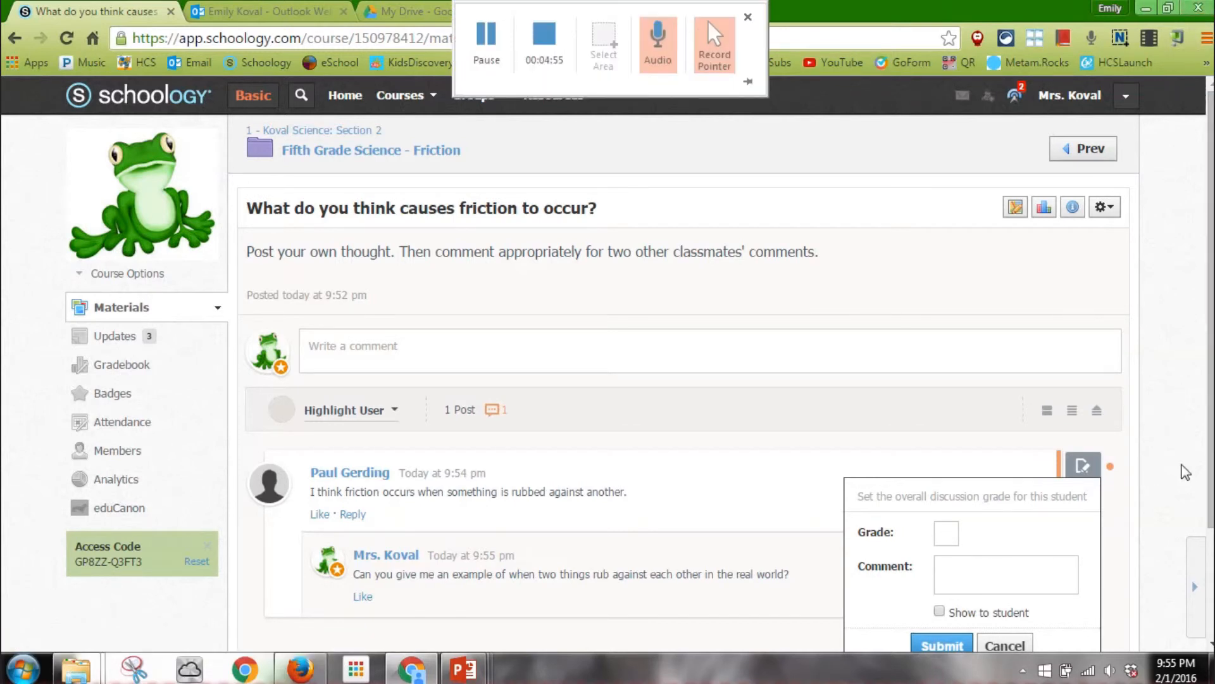
{"action": "left_click", "coordinate": [949, 535]}
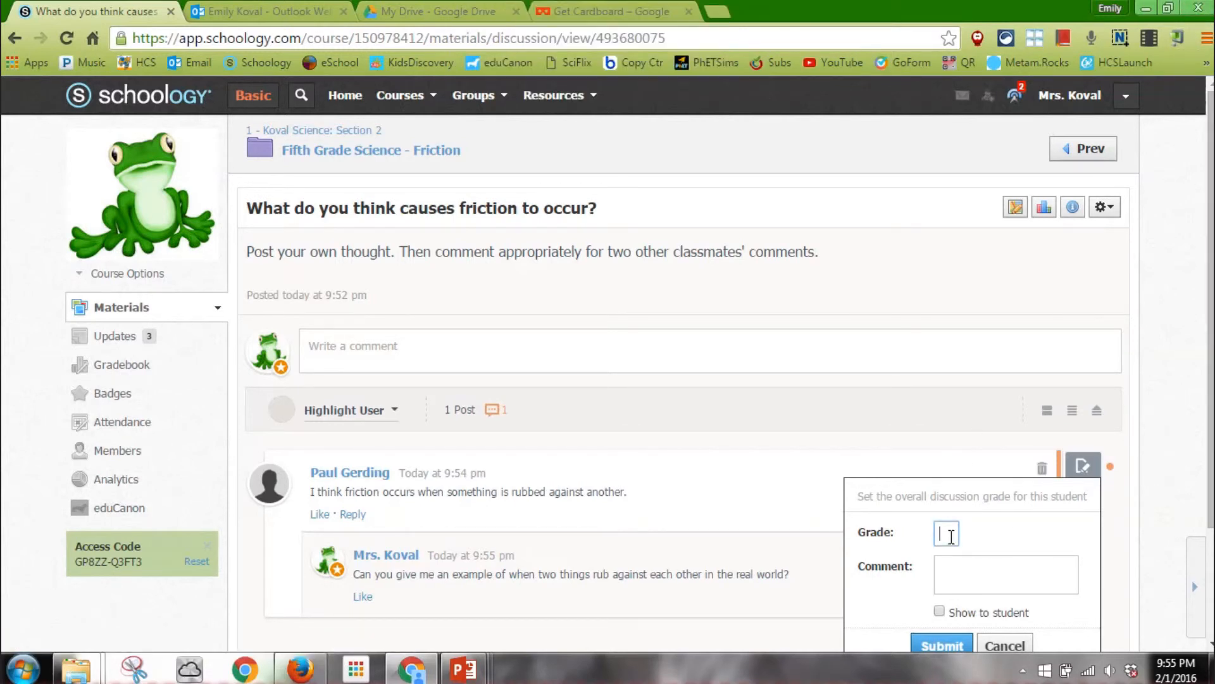
{"action": "type", "text": "2"}
{"action": "left_click", "coordinate": [940, 612]}
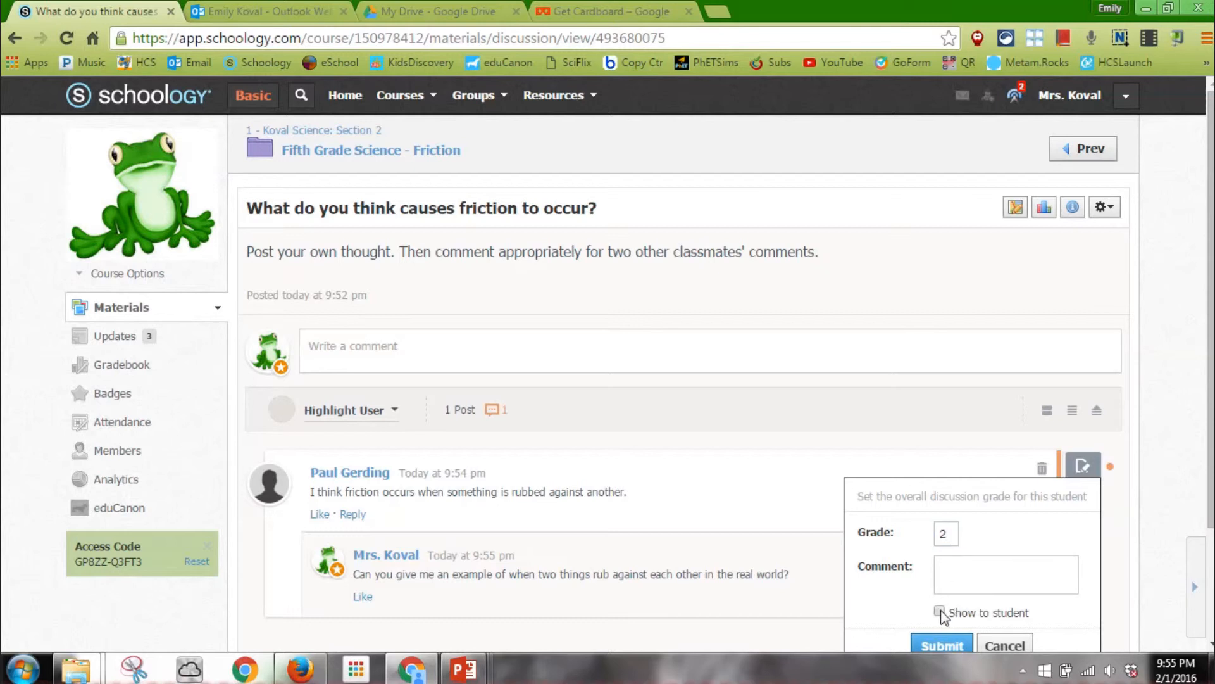
{"action": "left_click", "coordinate": [941, 645]}
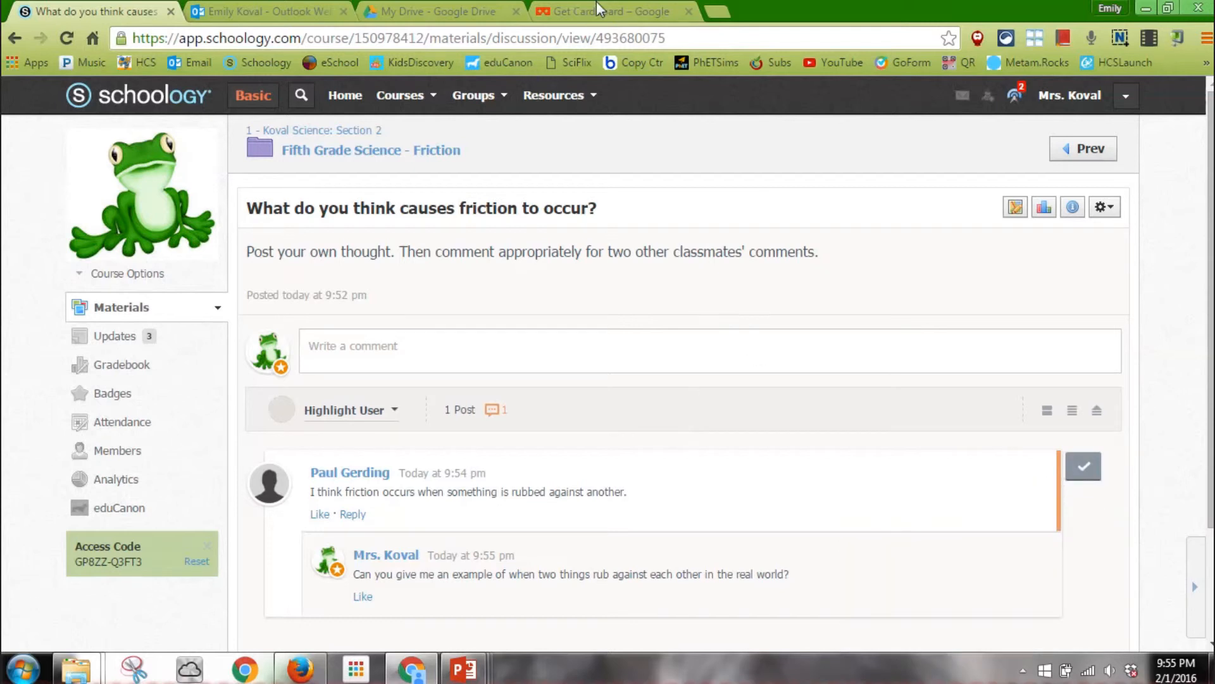
Step: Switch to the student account in Firefox, reload the discussion and look at the options available for the student's own post
{"action": "left_click", "coordinate": [300, 670]}
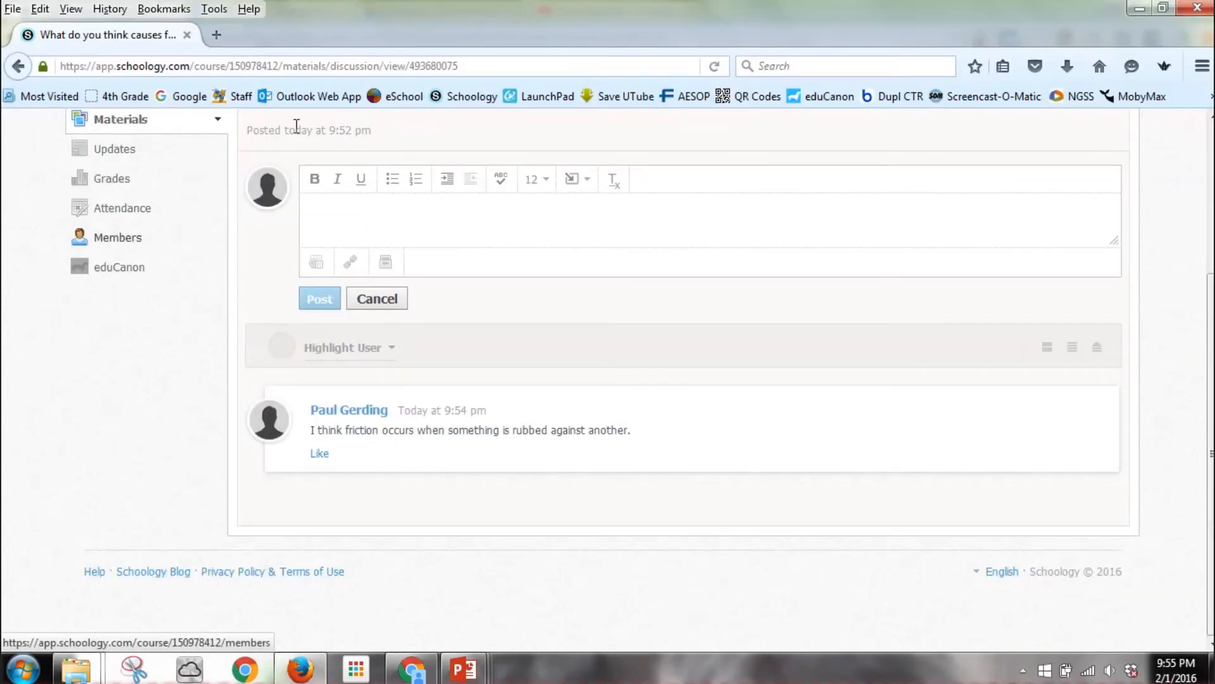
{"action": "left_click", "coordinate": [715, 64]}
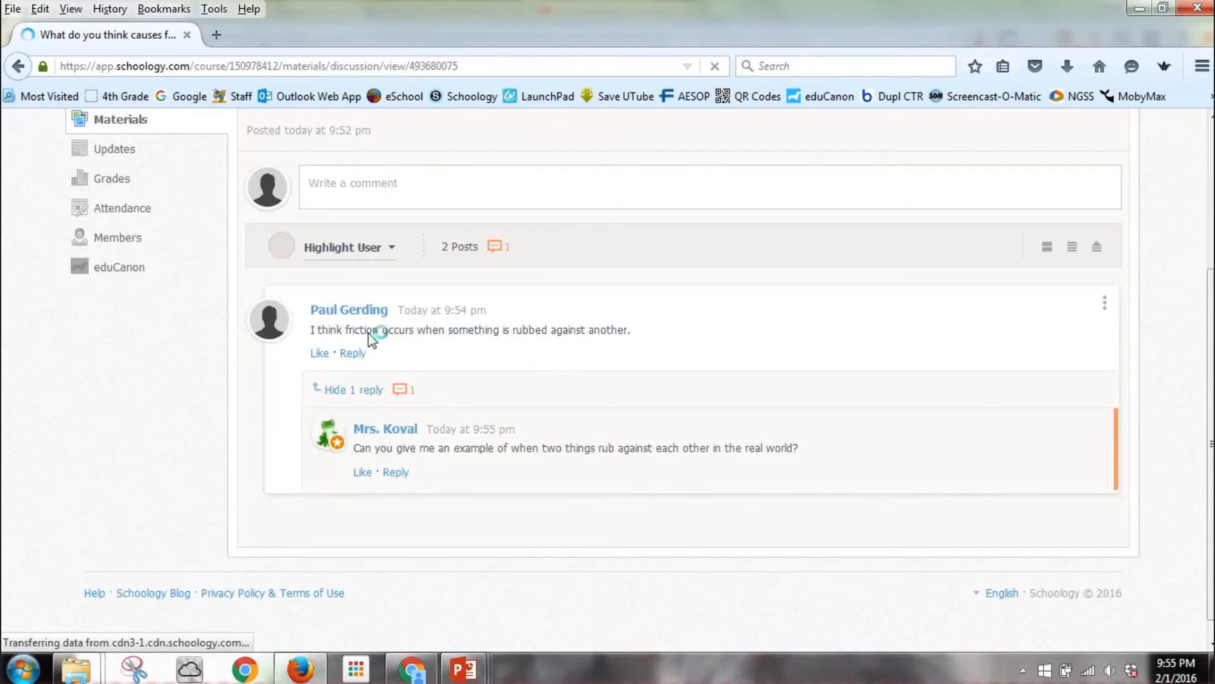
{"action": "left_click", "coordinate": [1105, 302]}
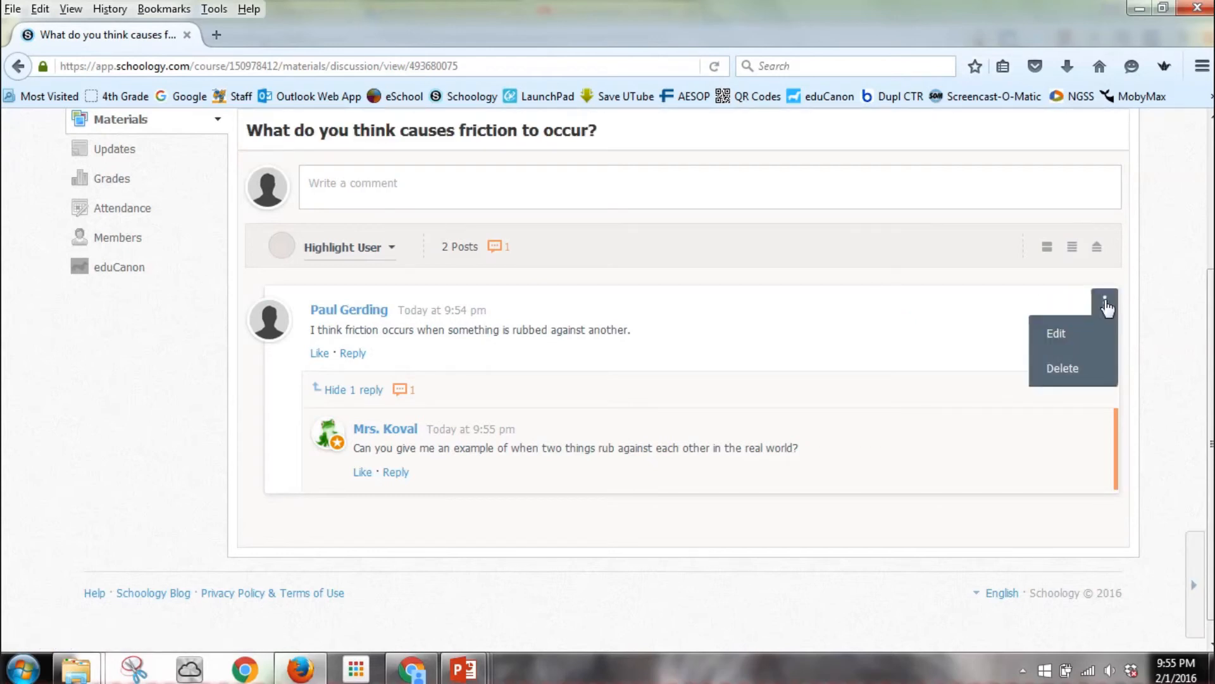
{"action": "left_click", "coordinate": [1105, 302]}
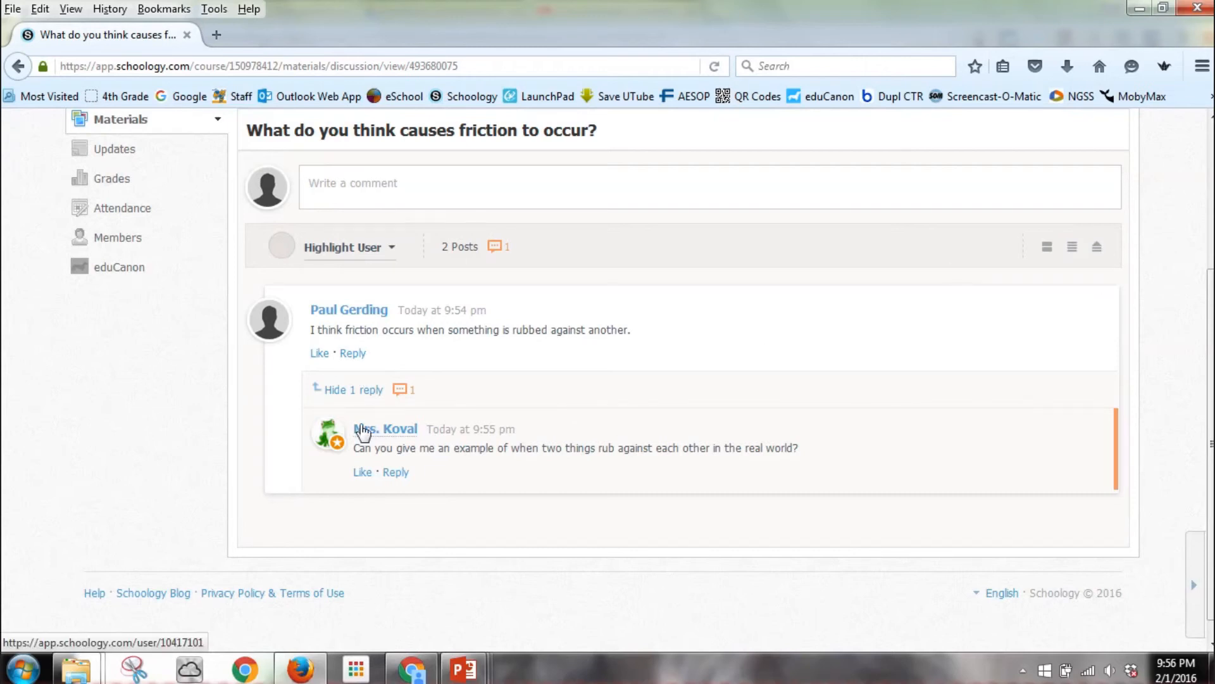
Step: Collapse the teacher's reply under the student's post and open that post's edit and delete options
{"action": "left_click", "coordinate": [334, 391]}
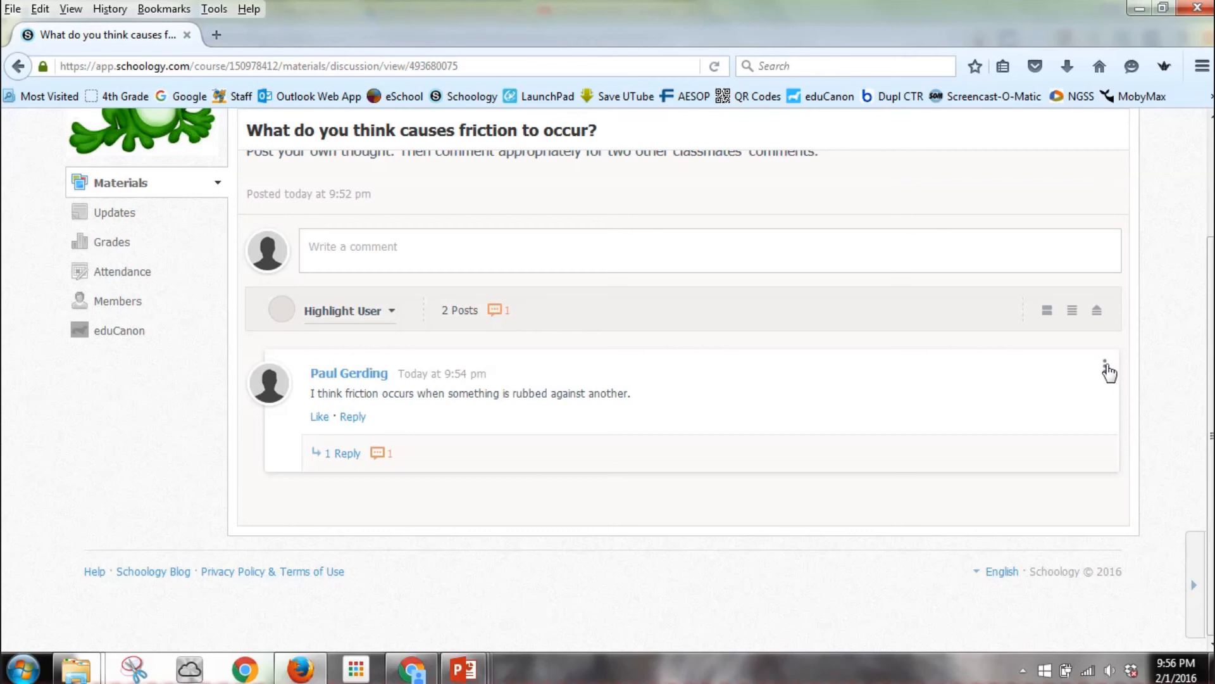
{"action": "left_click", "coordinate": [1106, 366]}
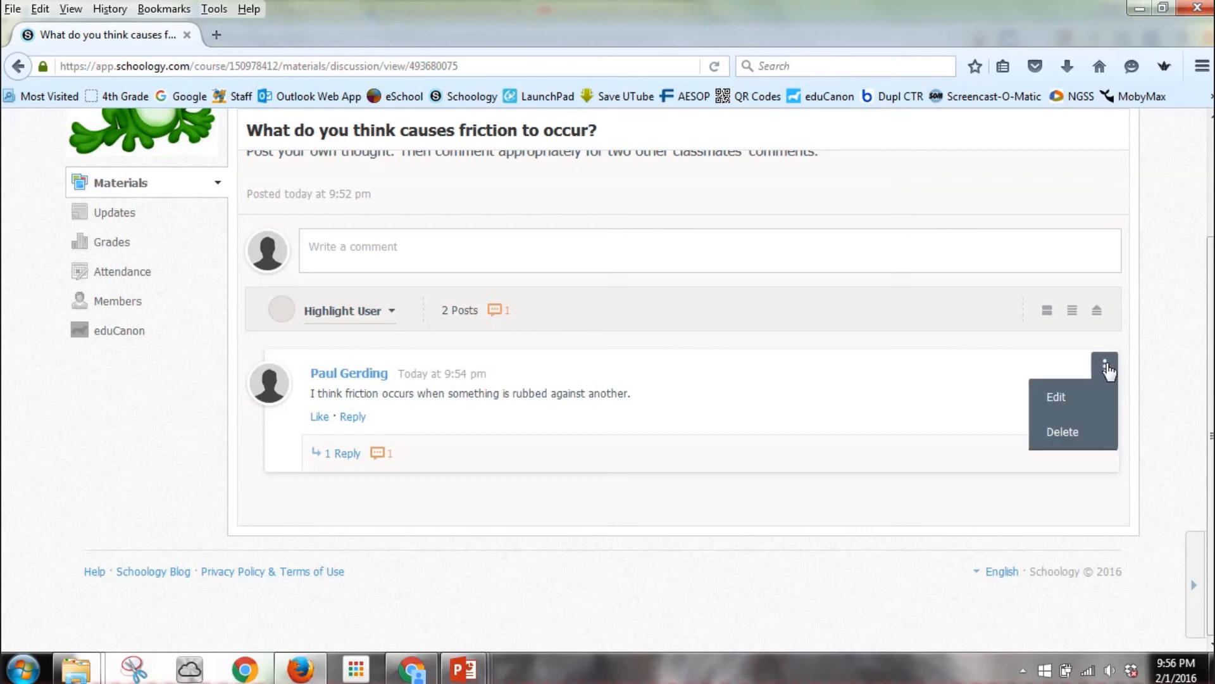